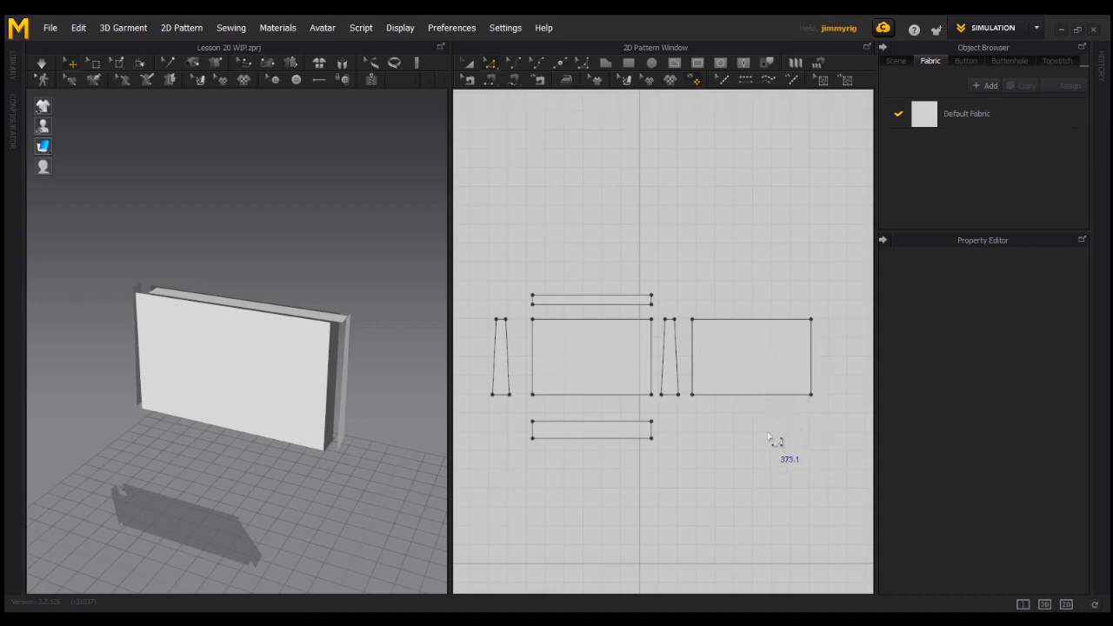
Draw two crossing internal lines between opposite corners of the plain rectangle beside the tapered side strip, away from the other panels.
click(675, 64)
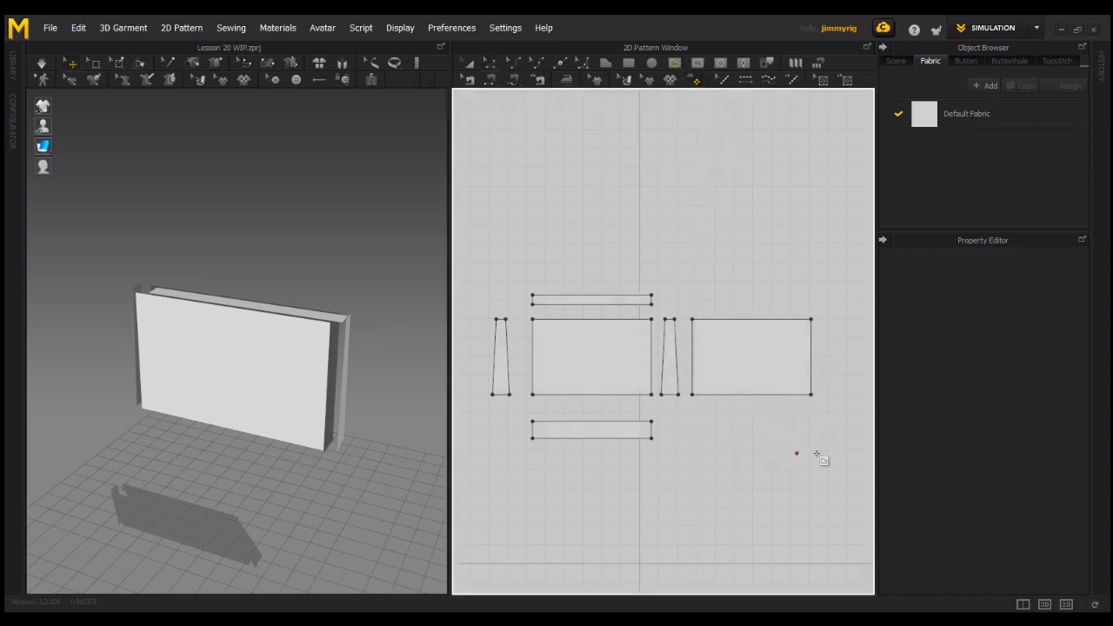
scroll(646, 352, up, 2)
scroll(645, 352, up, 1)
click(563, 310)
click(770, 441)
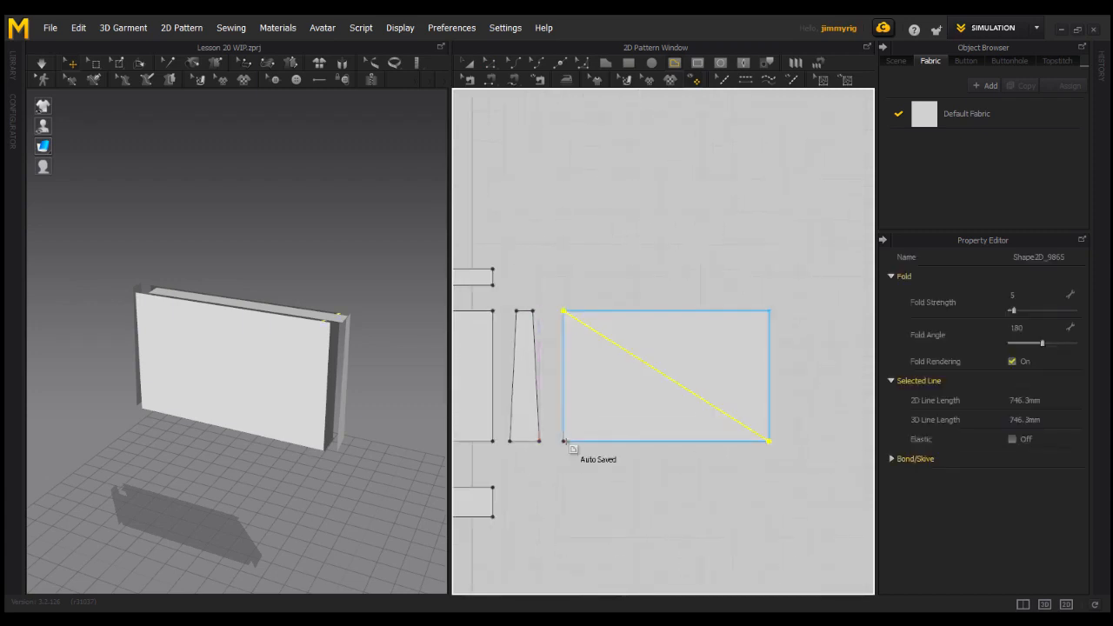
click(563, 441)
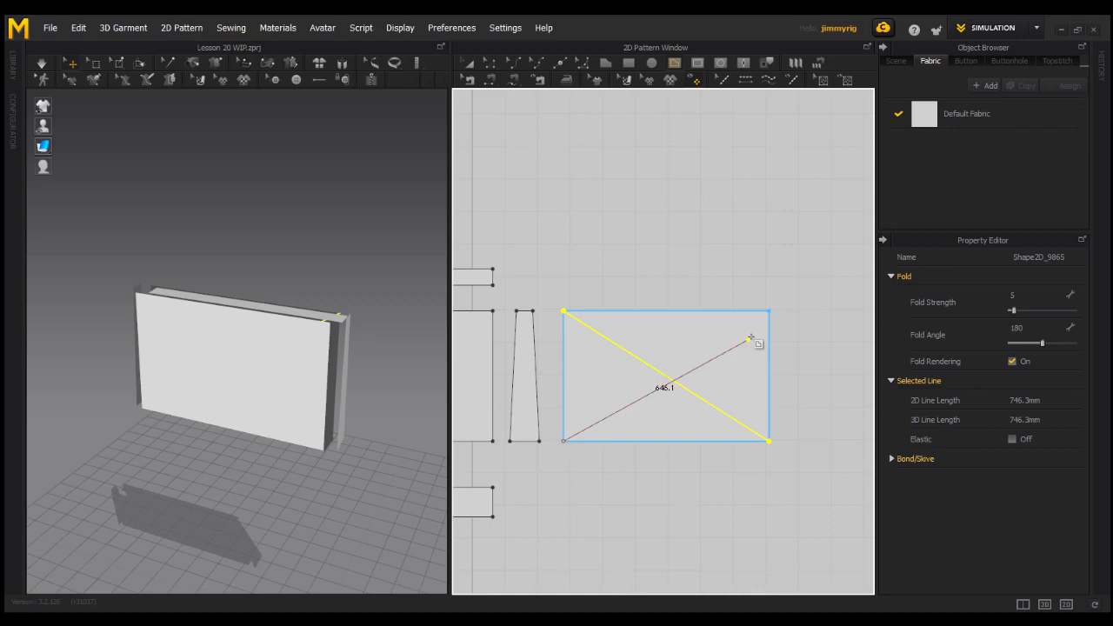
click(769, 311)
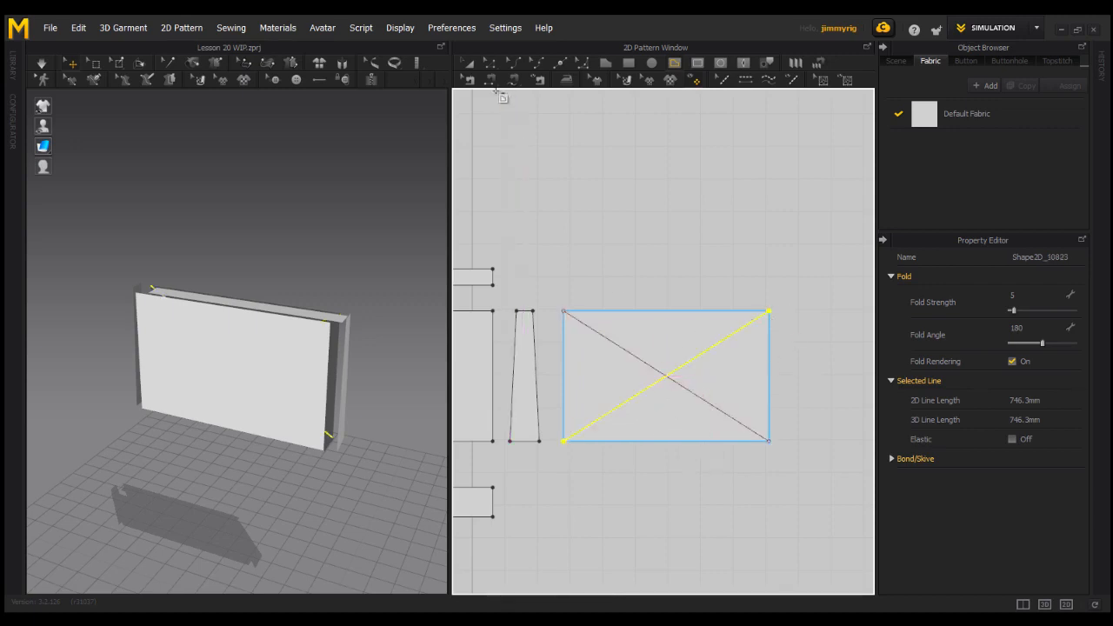
Offset the rising diagonal as an extended internal line 180 mm to each side, once with and once without reversed direction.
click(674, 381)
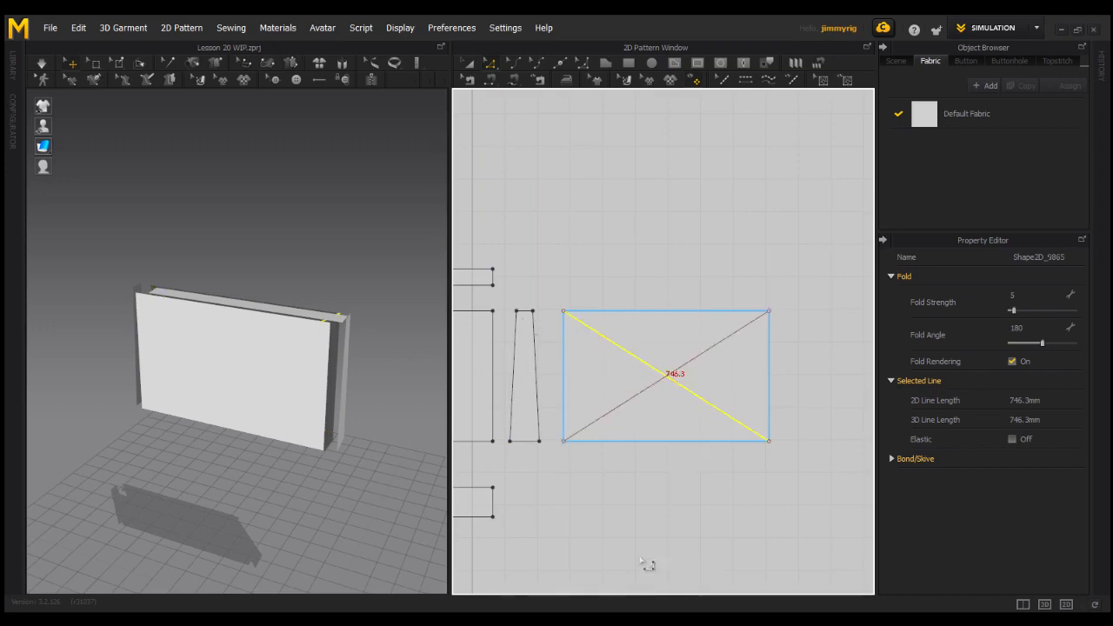
click(703, 353)
right_click(703, 355)
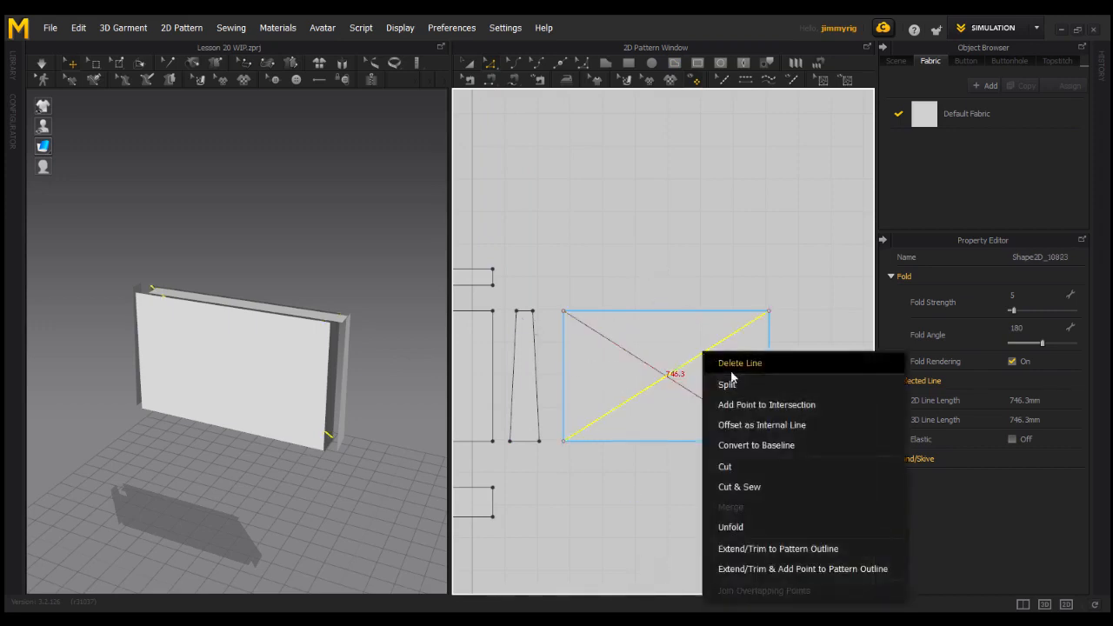
click(752, 426)
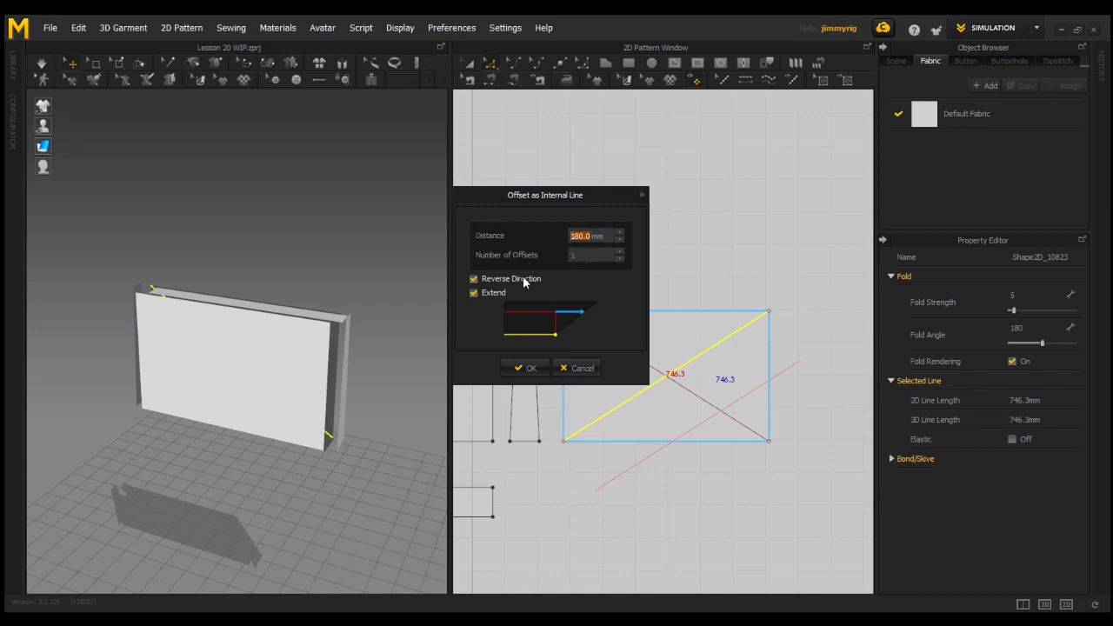
click(474, 280)
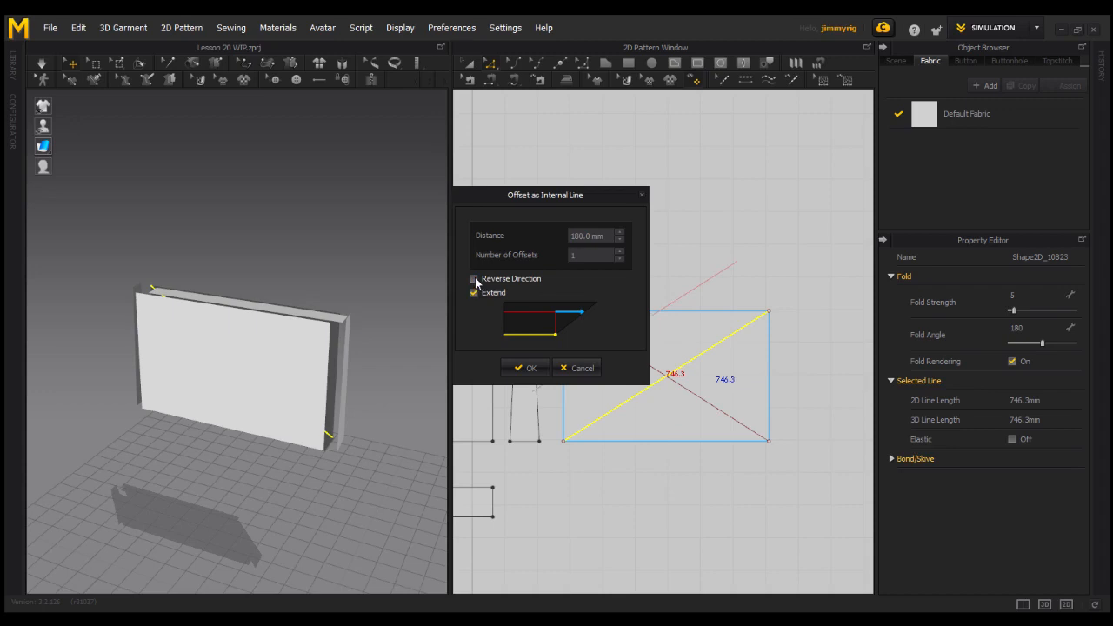
click(531, 369)
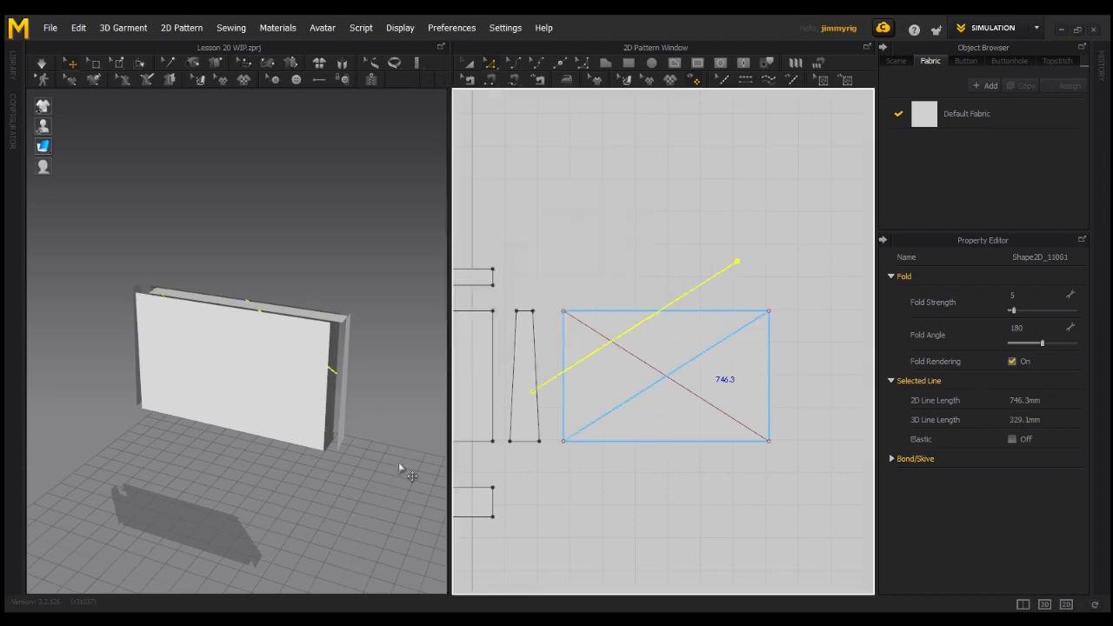
right_click(697, 358)
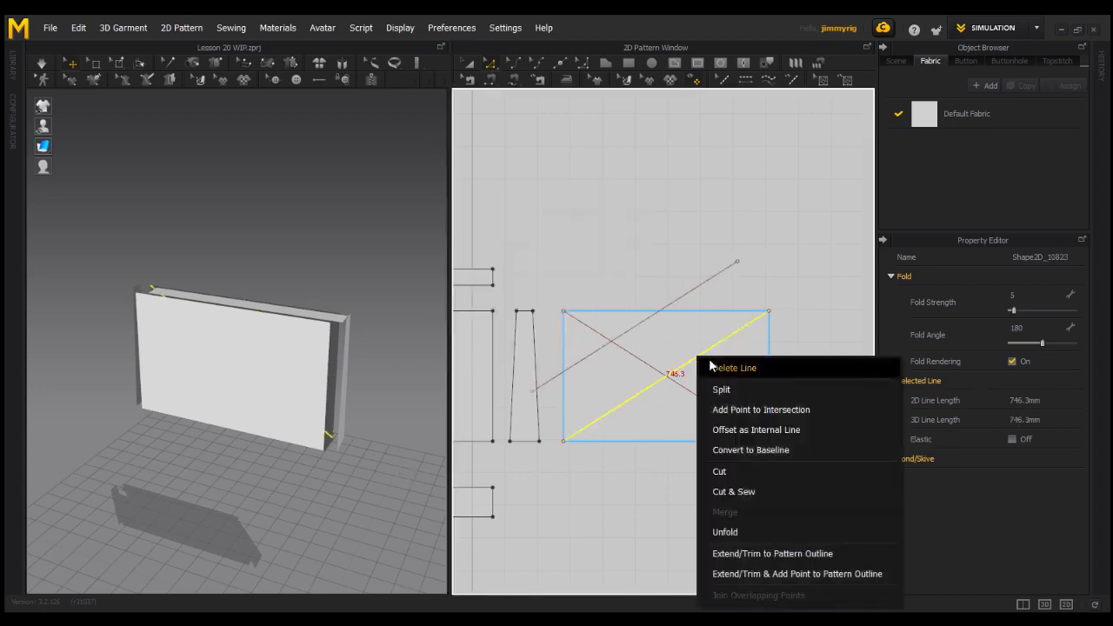
click(741, 429)
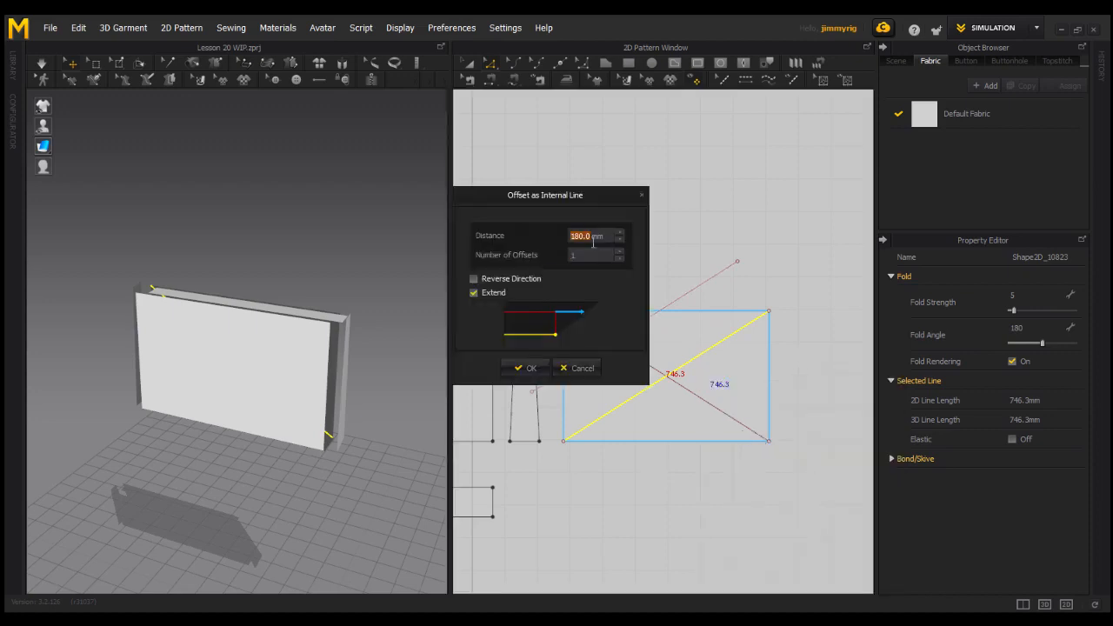
click(474, 279)
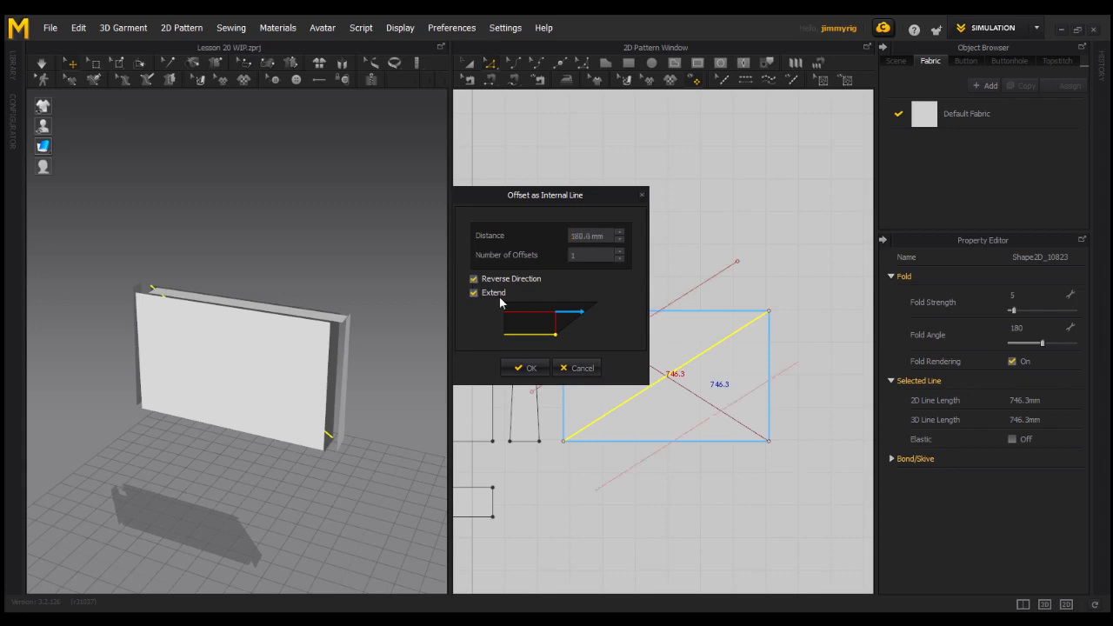
click(530, 369)
Offset the falling diagonal as an extended internal line 180 mm to each side, once with and once without reversed direction.
click(695, 395)
right_click(695, 396)
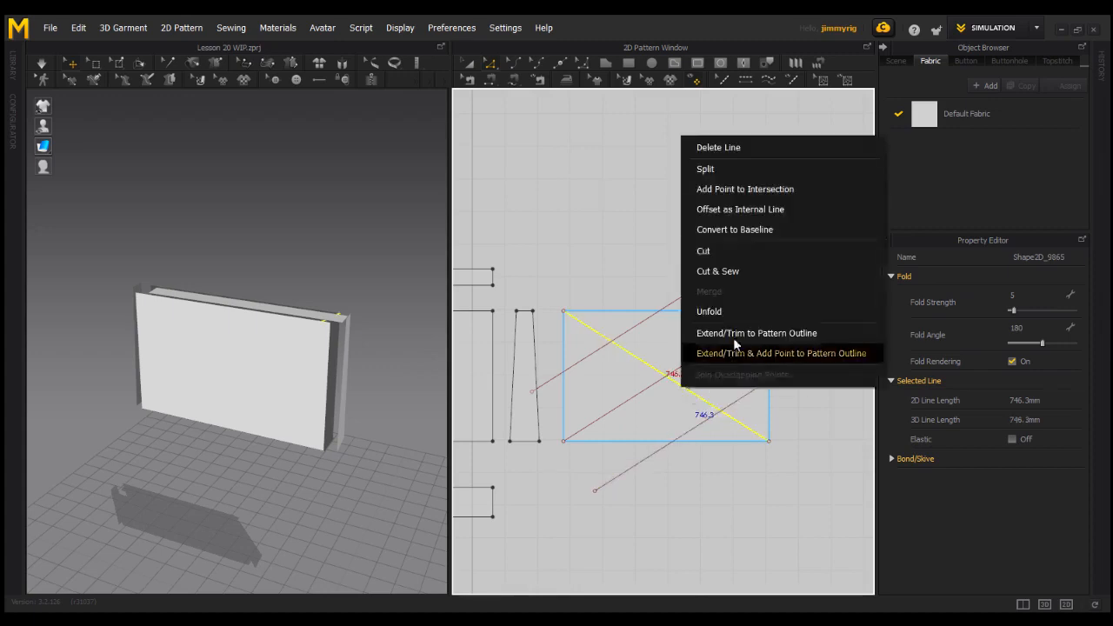
click(744, 210)
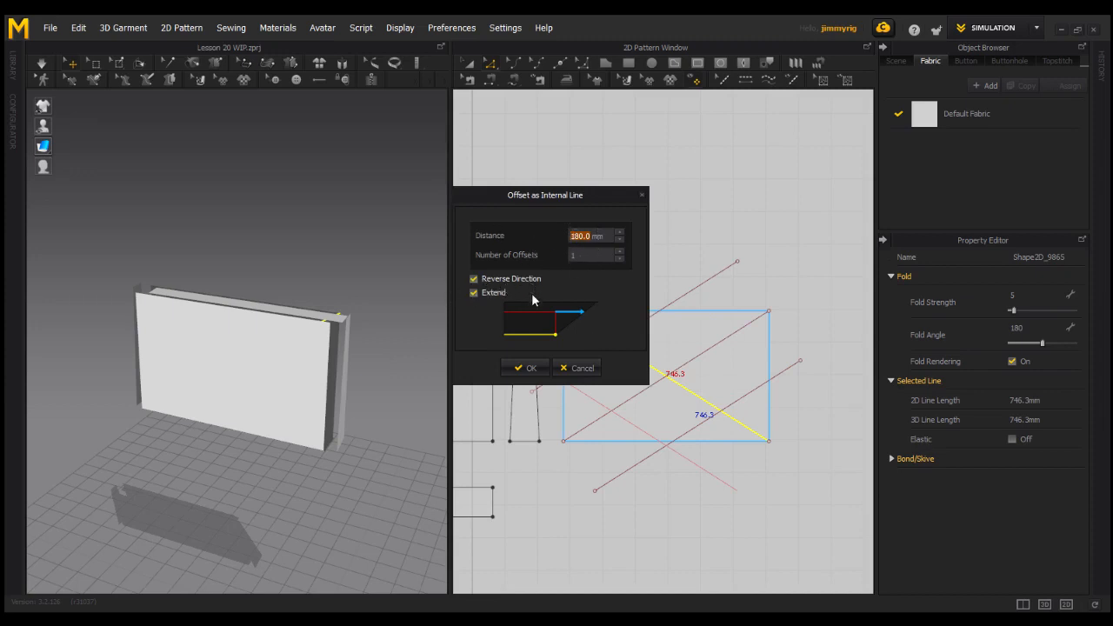
click(530, 369)
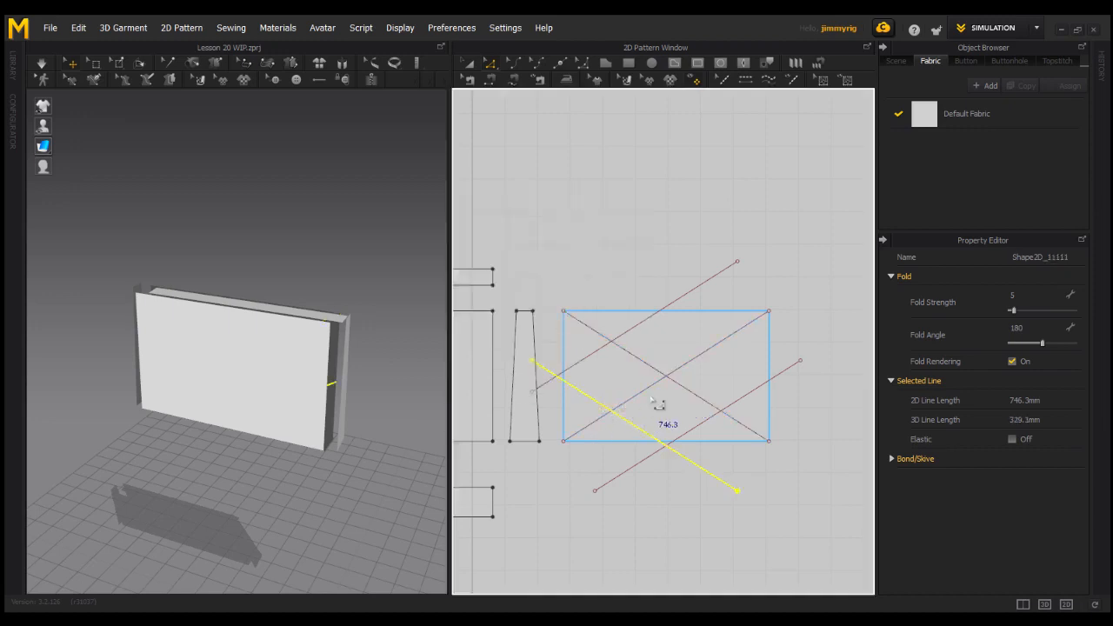
right_click(697, 396)
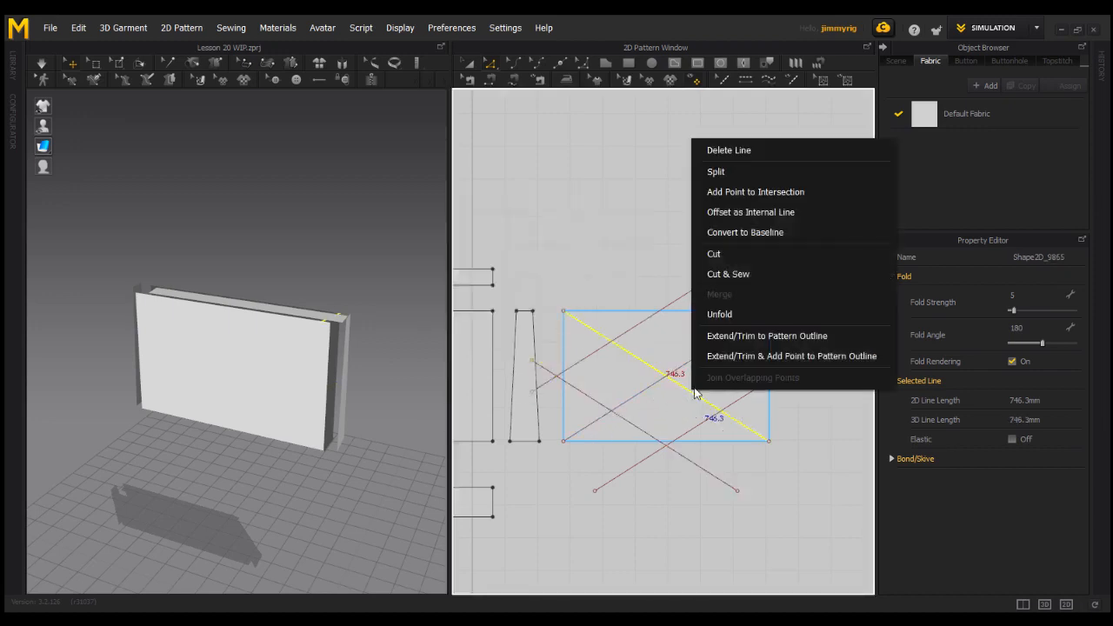
click(728, 211)
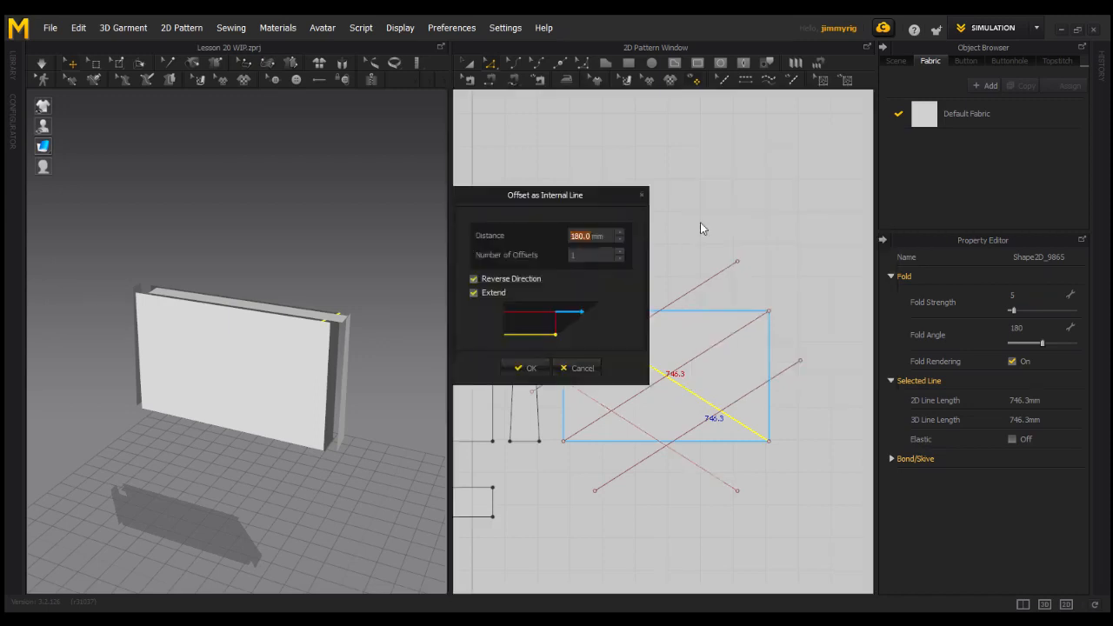
click(474, 280)
click(528, 371)
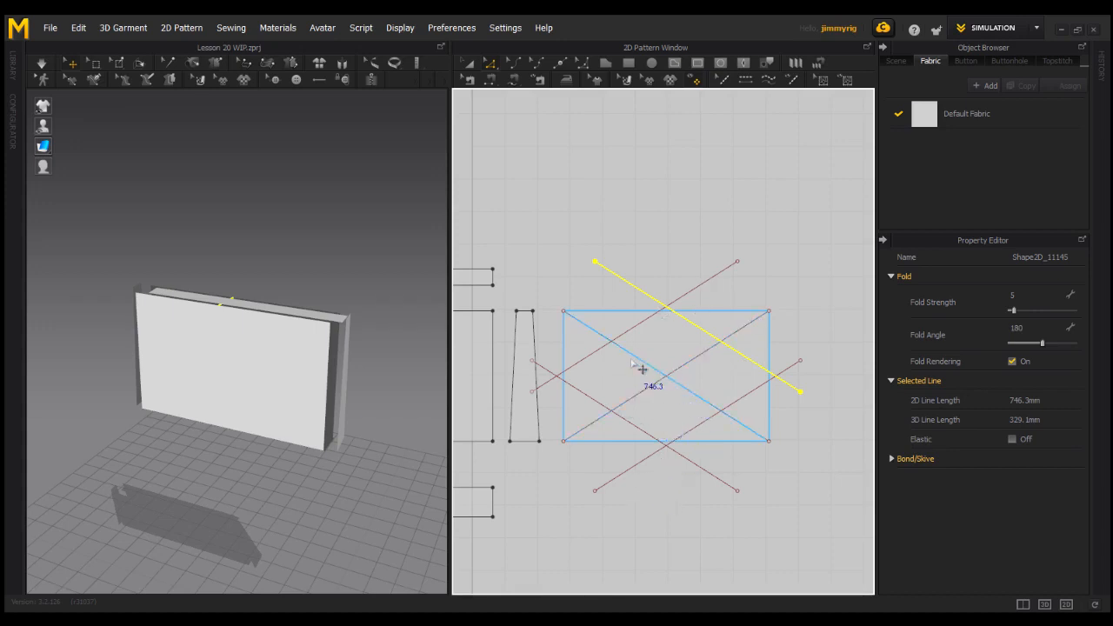
Move the overhanging endpoints of the four offset lines along their directions onto the rectangle's outline.
click(490, 66)
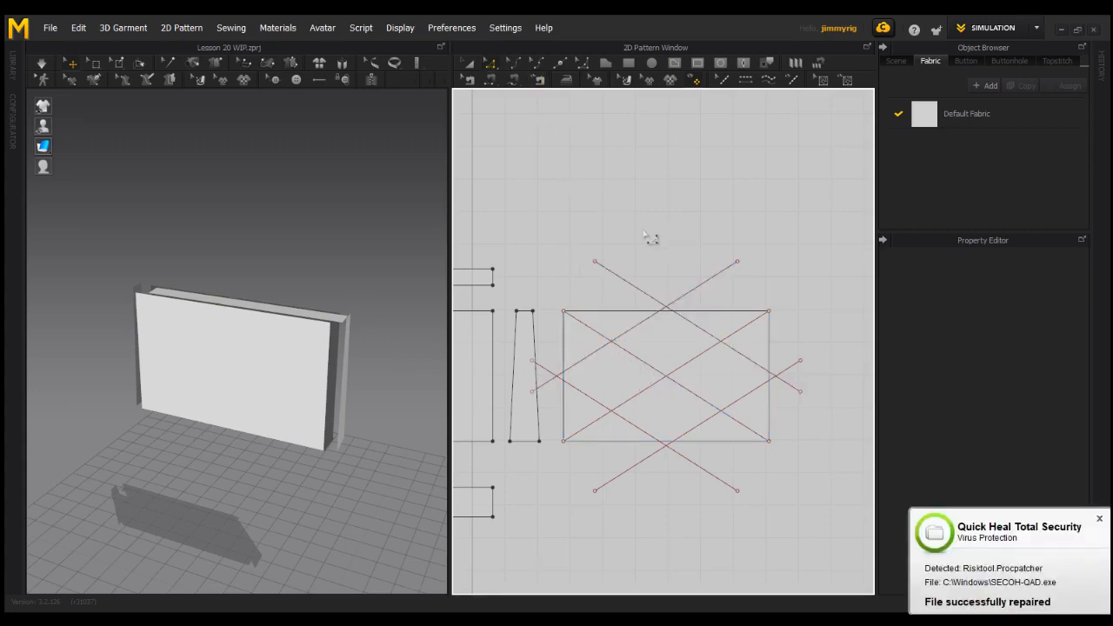
click(684, 320)
drag(751, 361, 735, 351)
click(775, 375)
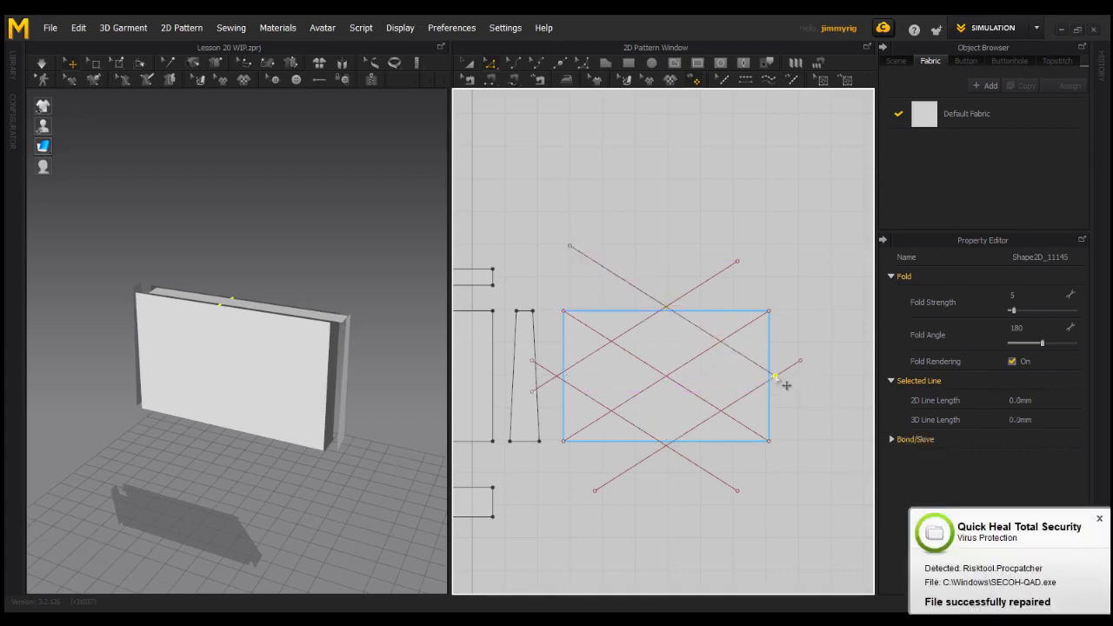
mouse_move(785, 384)
mouse_down()
mouse_move(707, 335)
mouse_move(777, 374)
mouse_move(767, 351)
mouse_move(760, 364)
mouse_move(785, 382)
mouse_move(770, 372)
mouse_up()
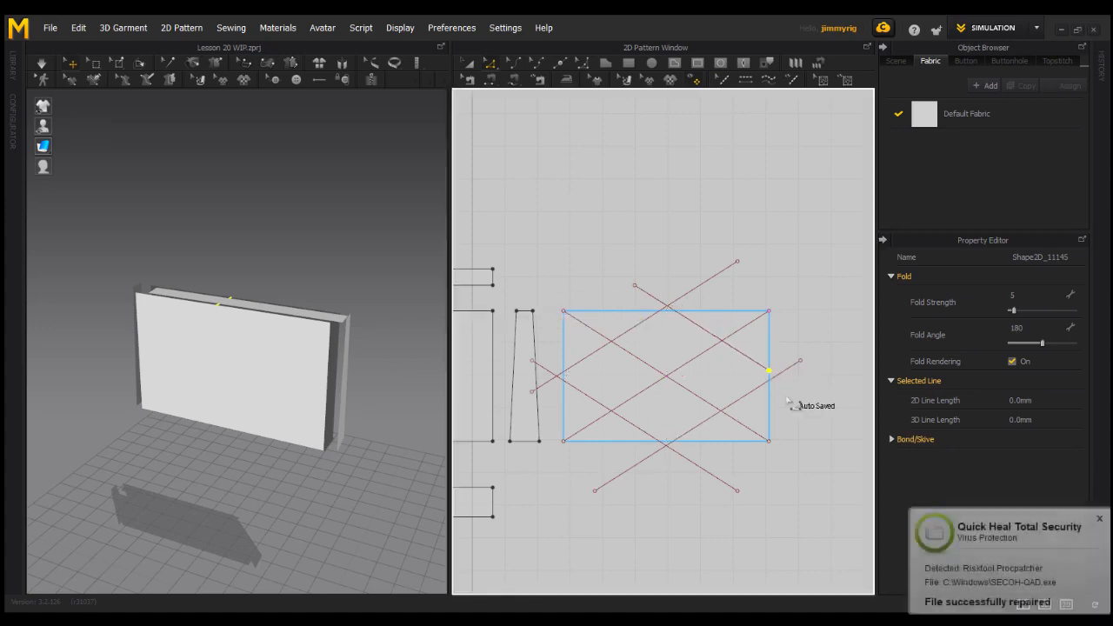
click(656, 331)
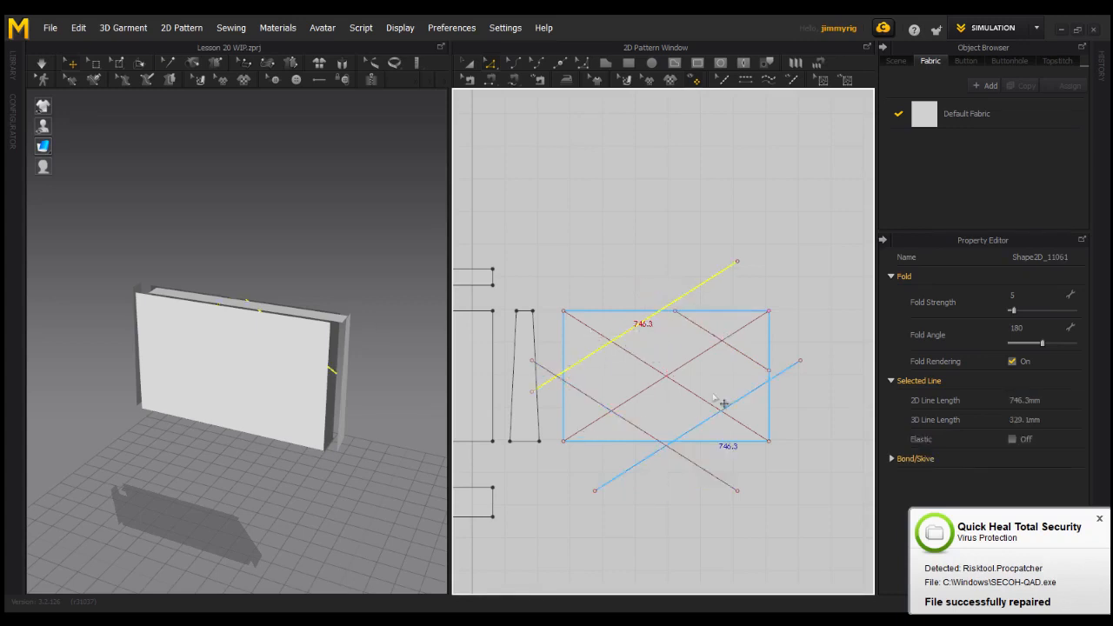
drag(691, 290, 664, 313)
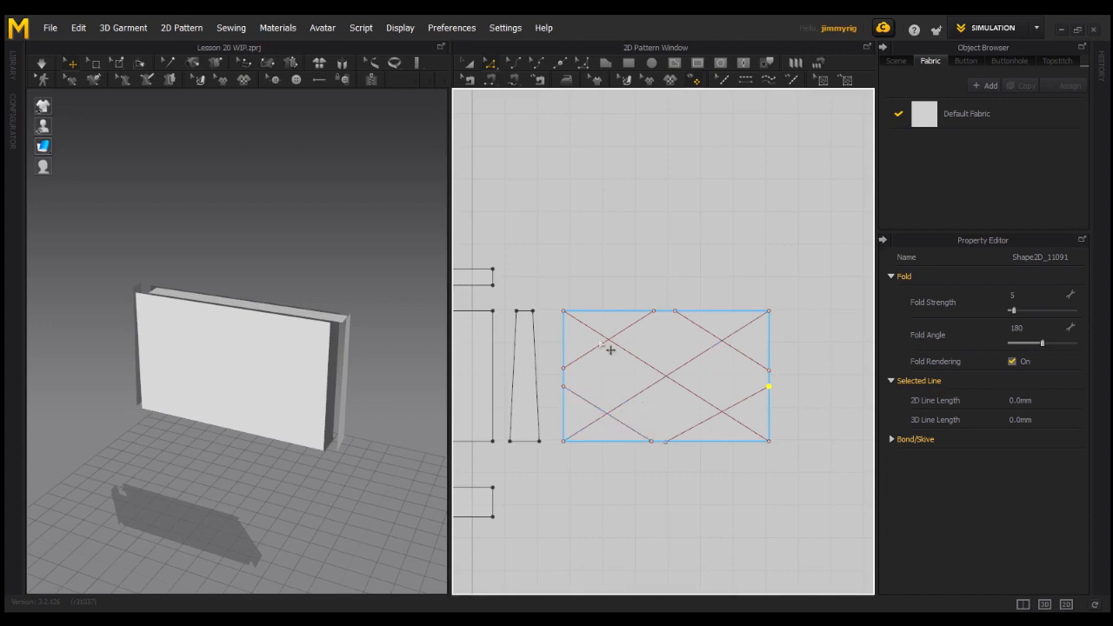
Draw a small internal circle about 97 mm in circumference, centred on the line crossing nearest the panel's upper-left corner.
click(721, 63)
scroll(607, 357, up, 1)
scroll(606, 357, up, 1)
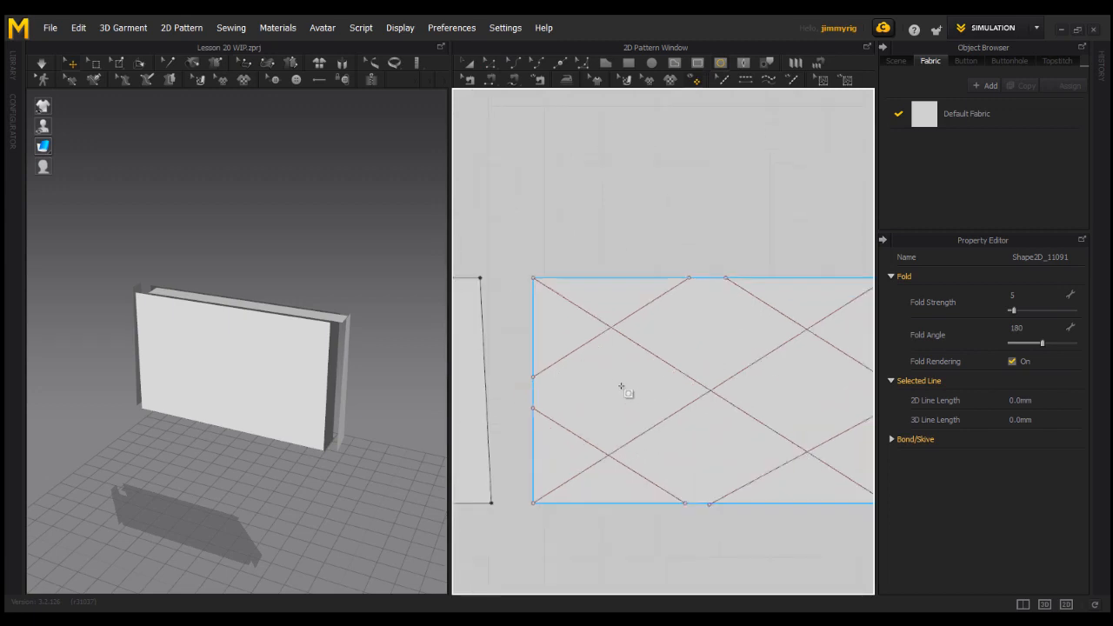
click(611, 327)
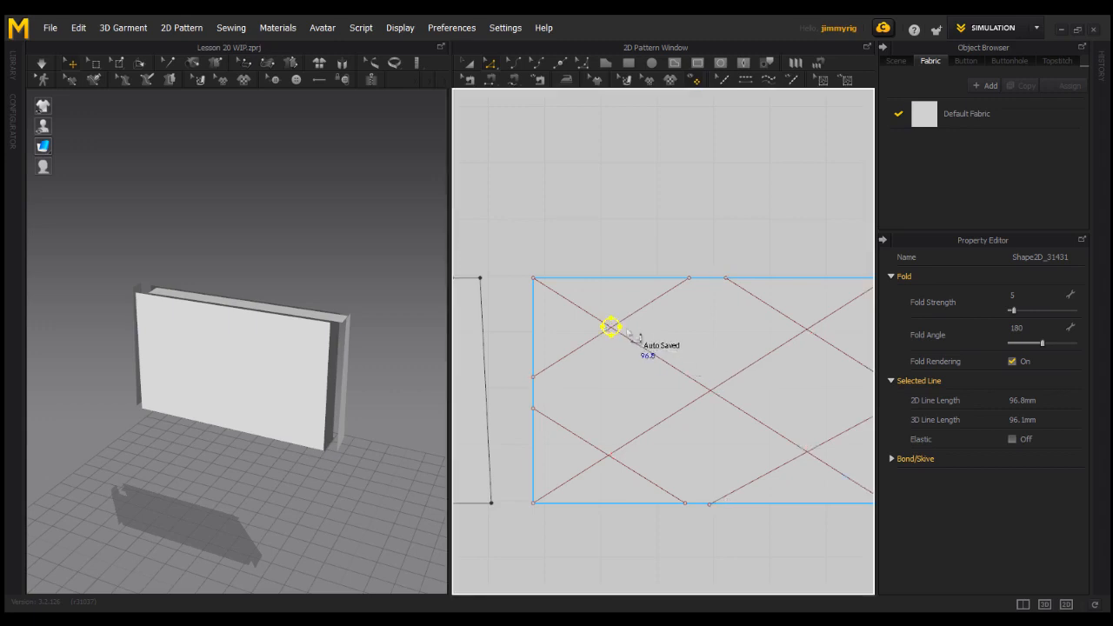
Copy the small circle onto the three other crossings of the diagonals with the offset lines.
drag(612, 337, 621, 462)
key(ctrl+z)
key(ctrl+v)
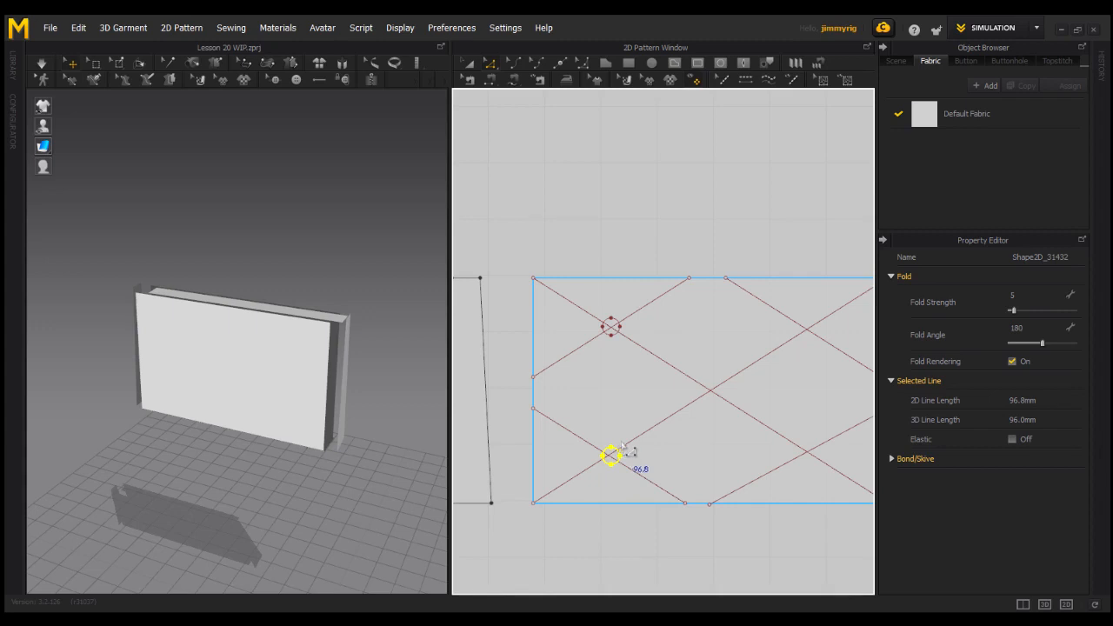
key(ctrl+v)
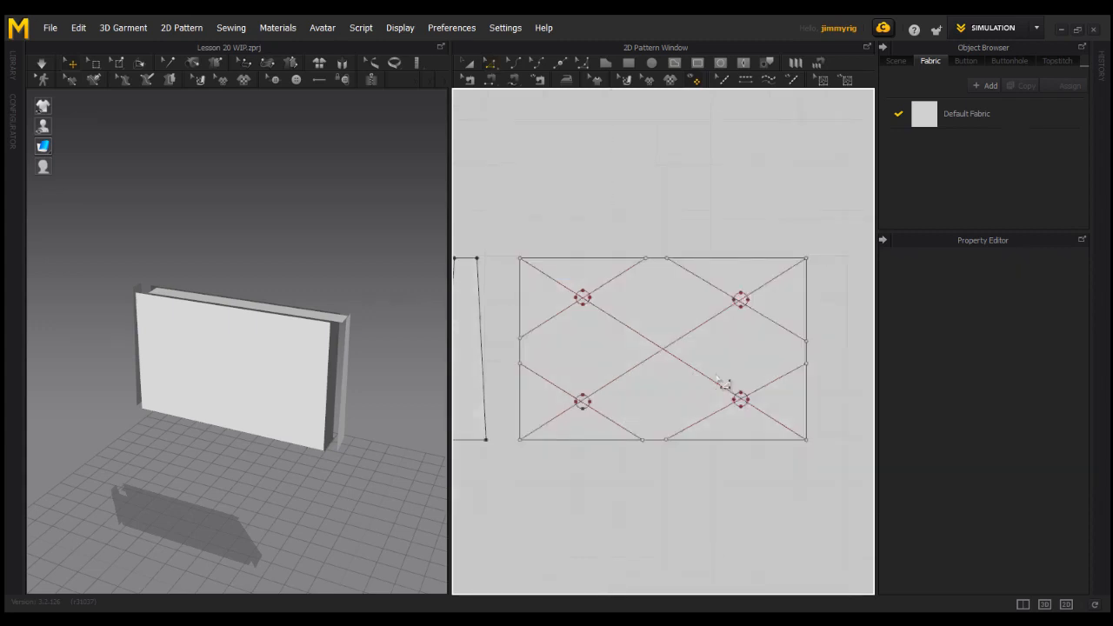
scroll(666, 365, down, 2)
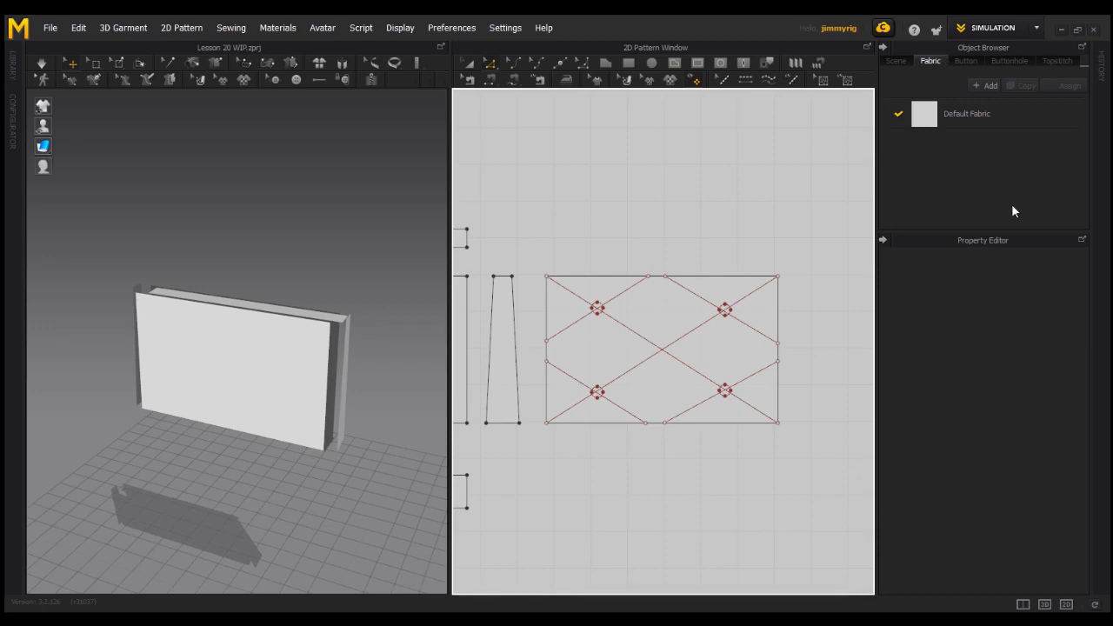
Set the panels' fabric to the S_Full_Grain_Leather physical property preset.
click(969, 114)
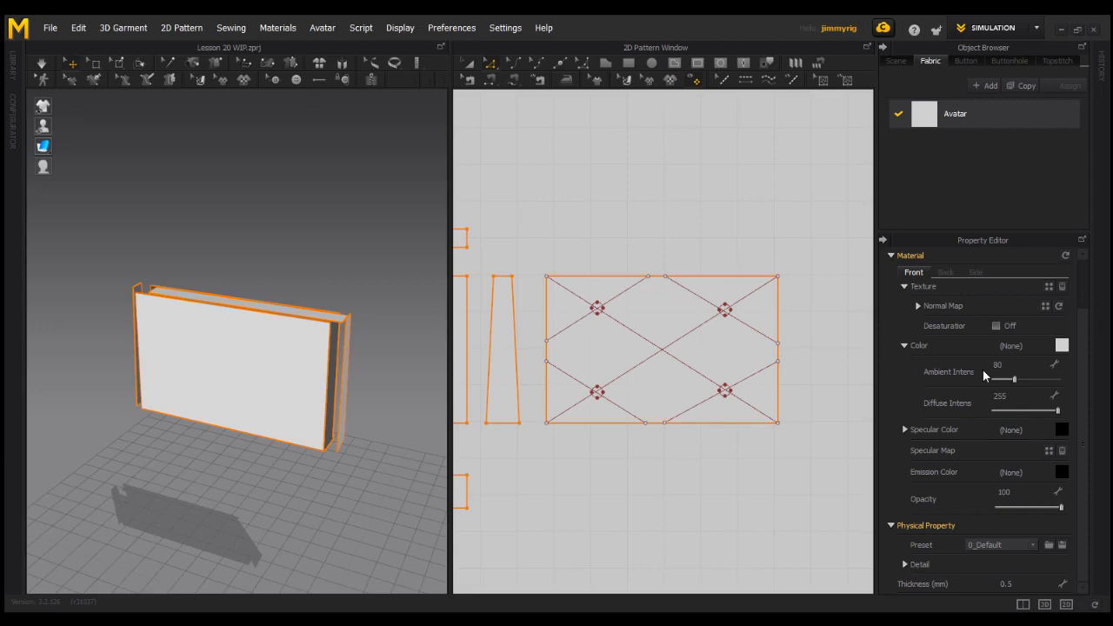
click(1022, 548)
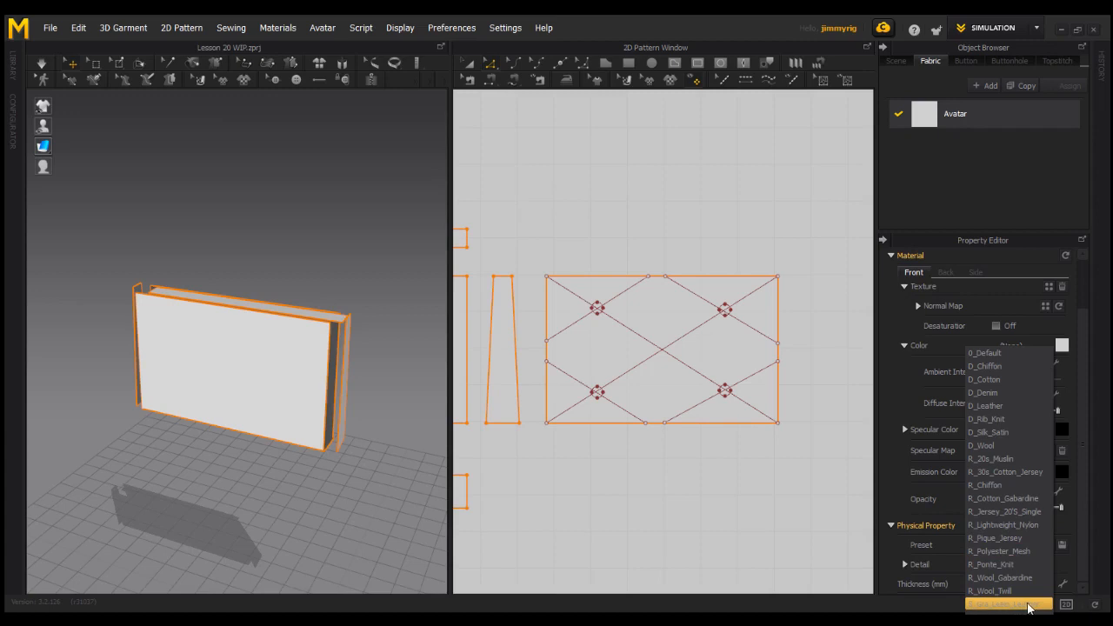
click(1029, 605)
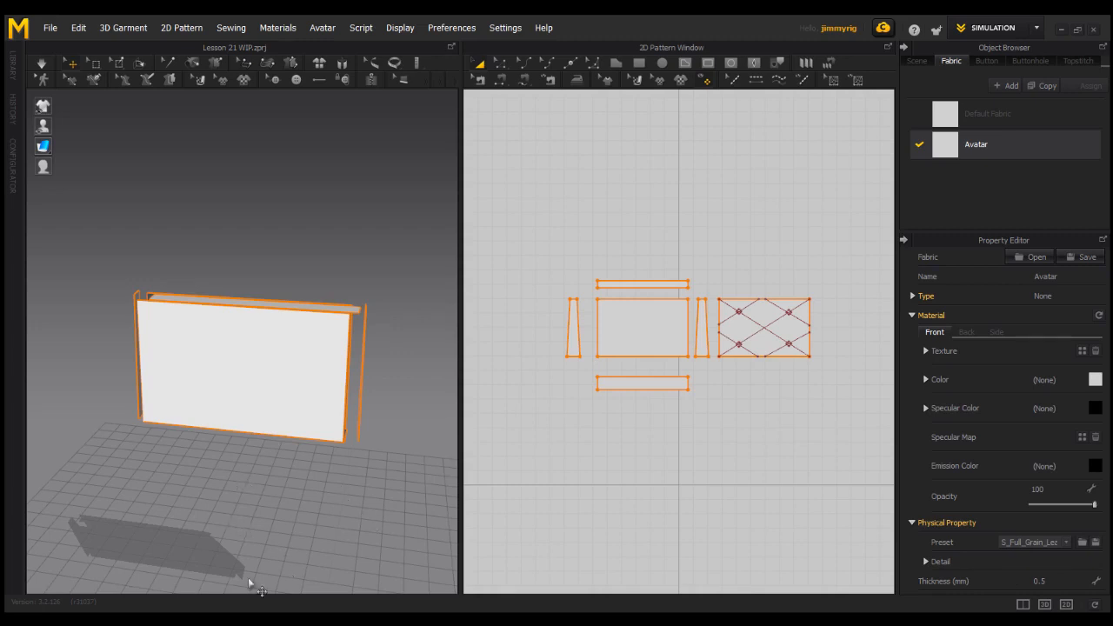
Sew the plain rectangle's top and bottom edges to the facing long edges of the upper and lower strips.
right_drag(301, 532, 288, 521)
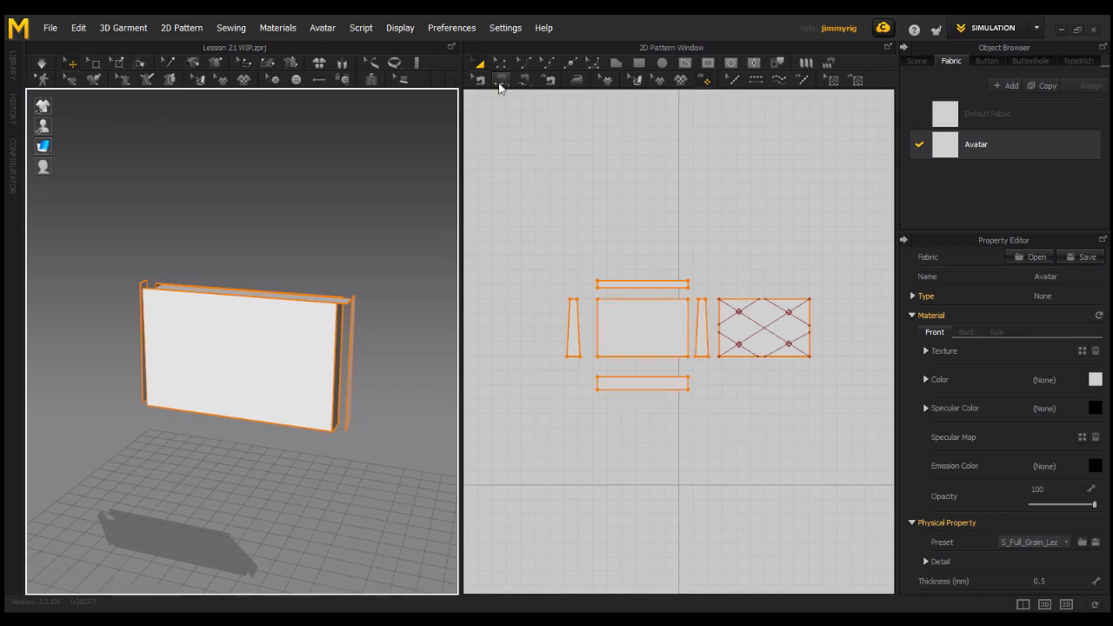
click(500, 79)
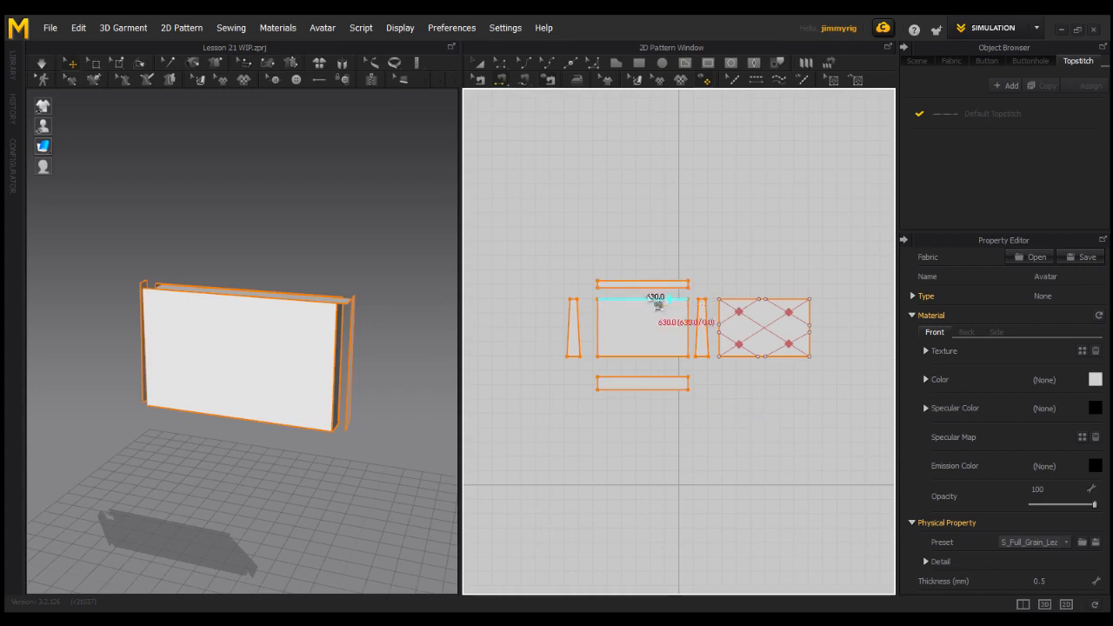
click(654, 298)
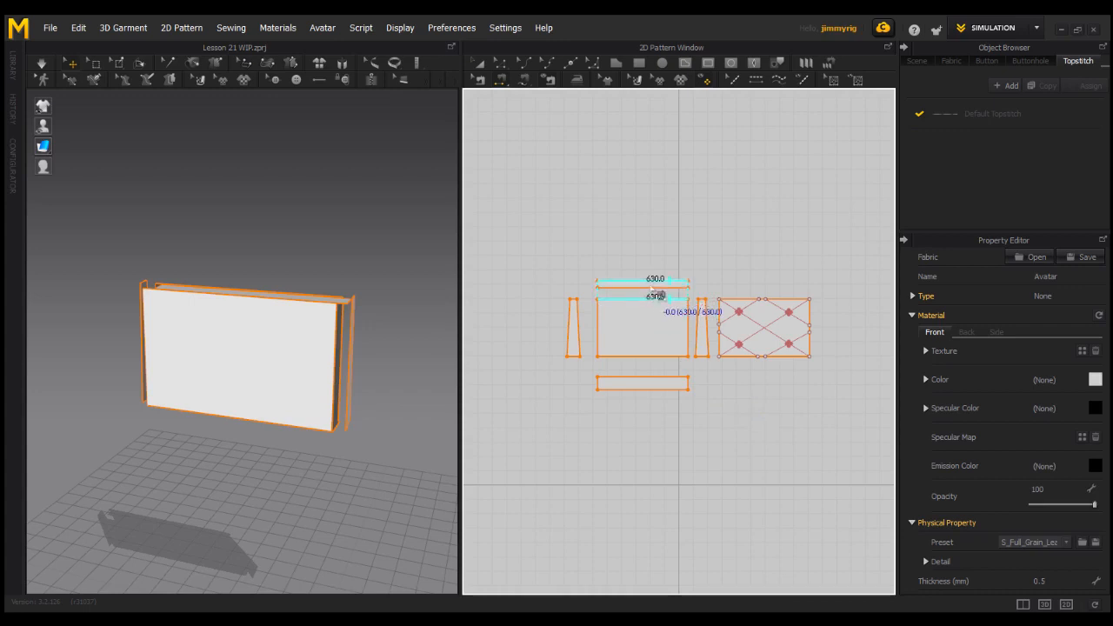
click(654, 285)
click(654, 356)
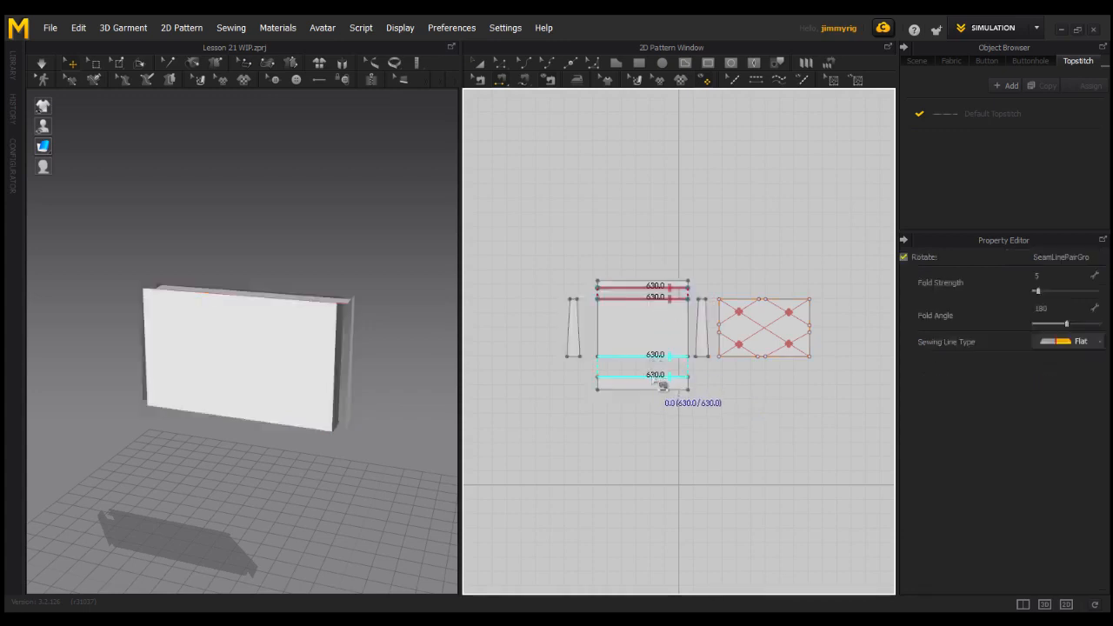
click(659, 379)
Sew the plain rectangle's side edges to the tapered side panels, and the right side panel's outer edge to the tufted panel.
click(598, 344)
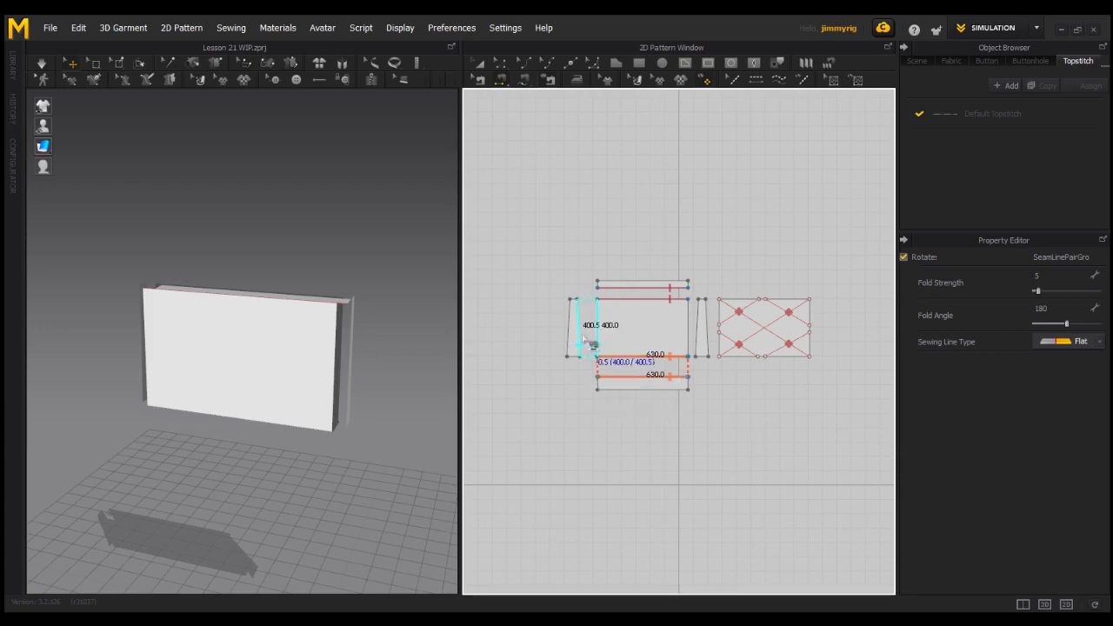
click(579, 342)
click(688, 329)
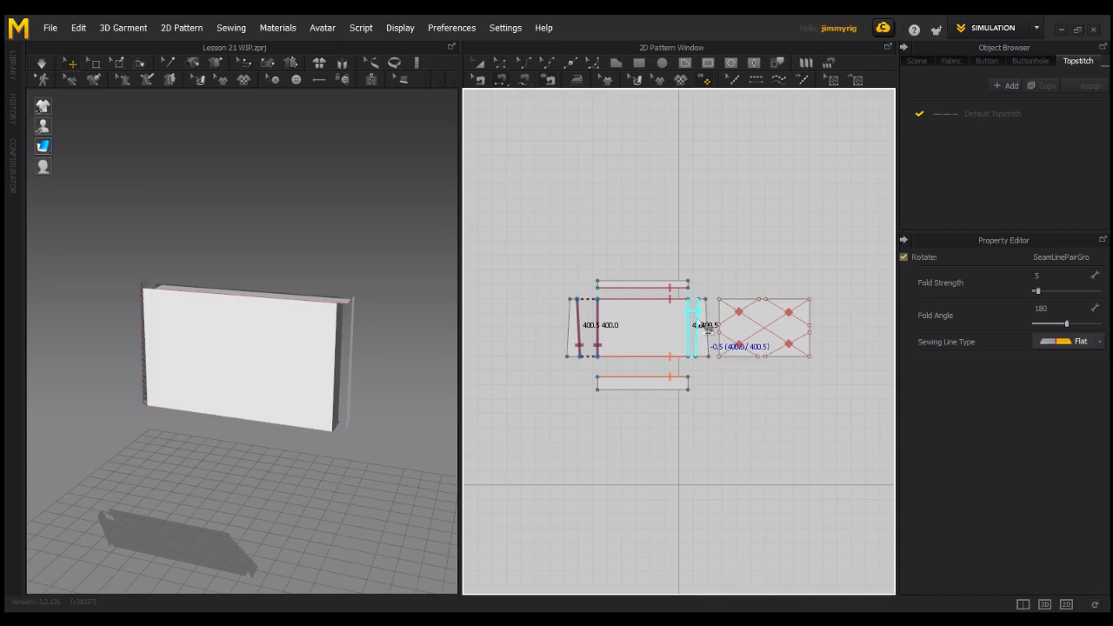
click(699, 322)
click(707, 320)
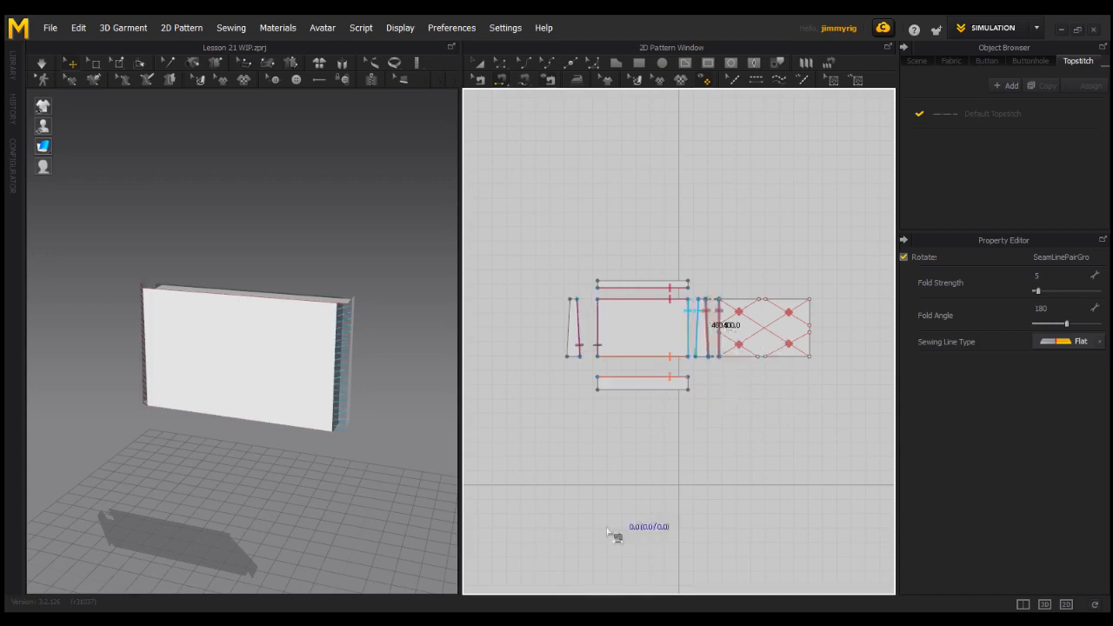
Sew the left side panel's top edge to the left end of the upper strip.
scroll(579, 303, up, 2)
scroll(578, 302, up, 1)
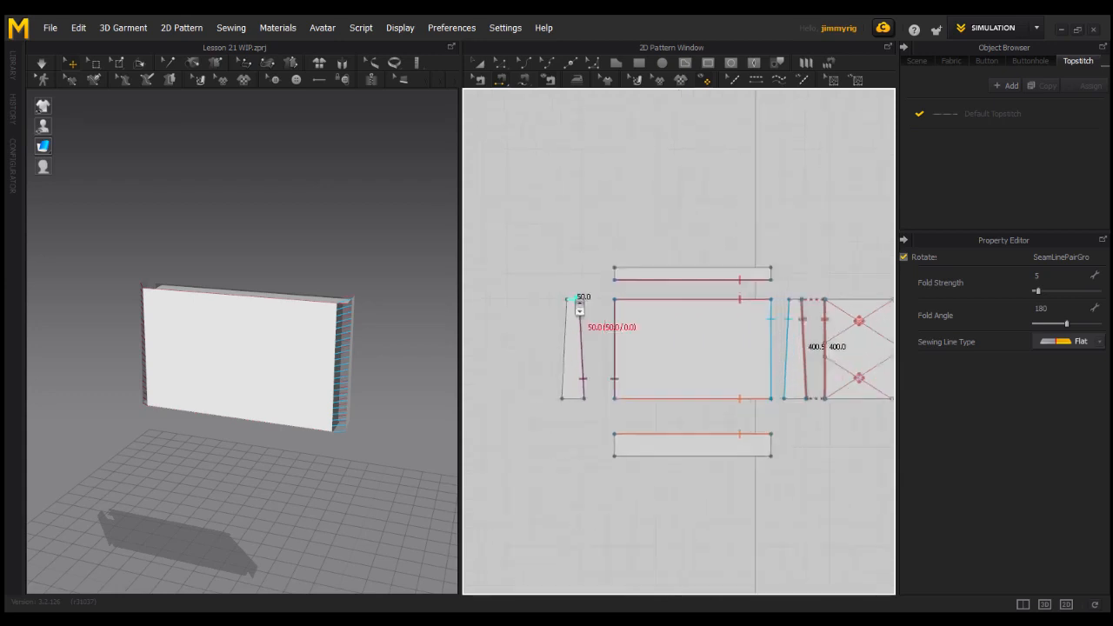
scroll(578, 303, up, 1)
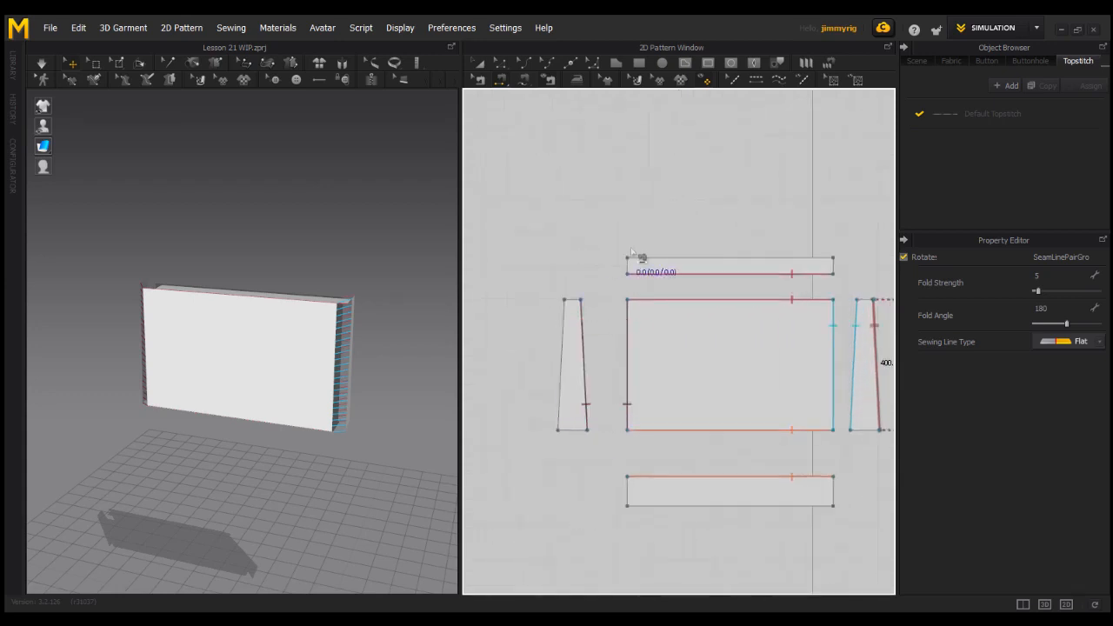
scroll(592, 277, up, 2)
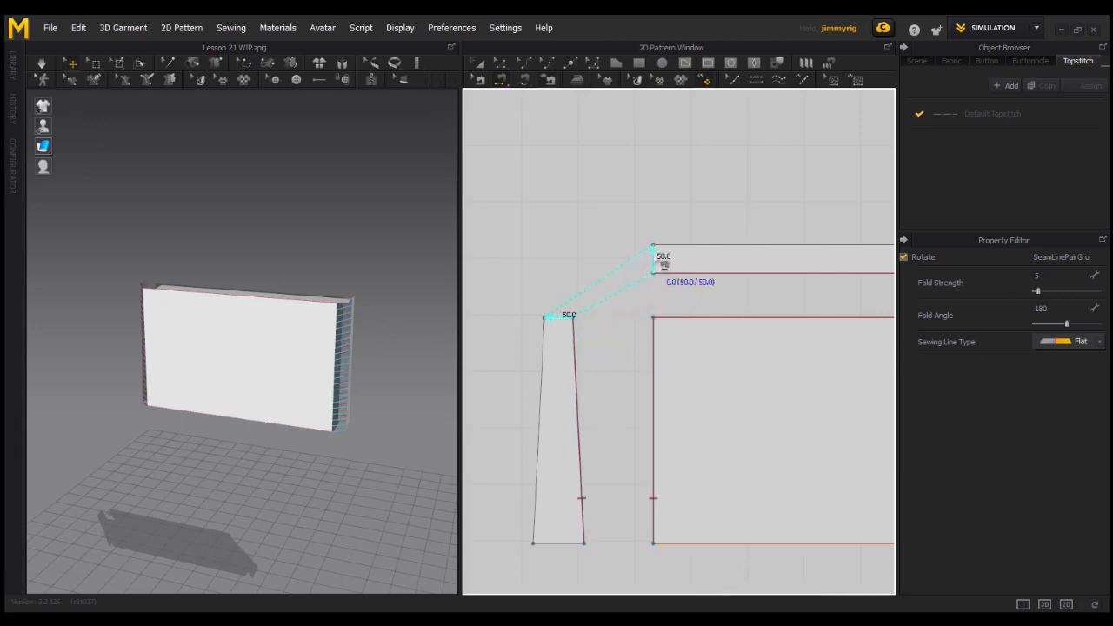
click(652, 260)
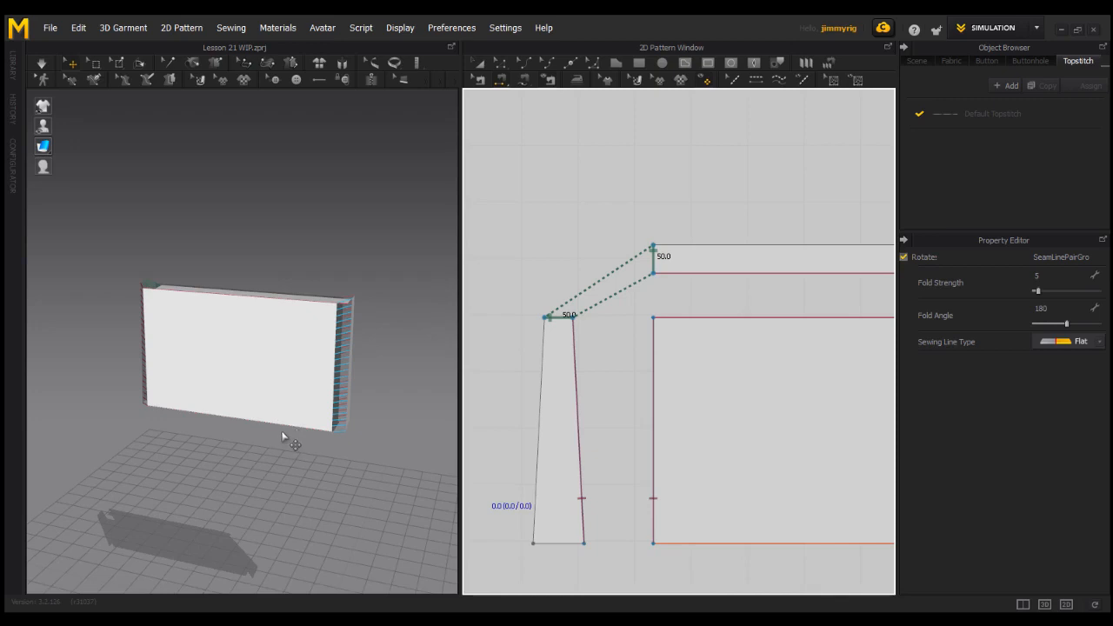
click(315, 324)
Sew the remaining strip ends to the side panels, and the upper strip's and left side panel's outer edges to the tufted panel.
scroll(694, 399, down, 1)
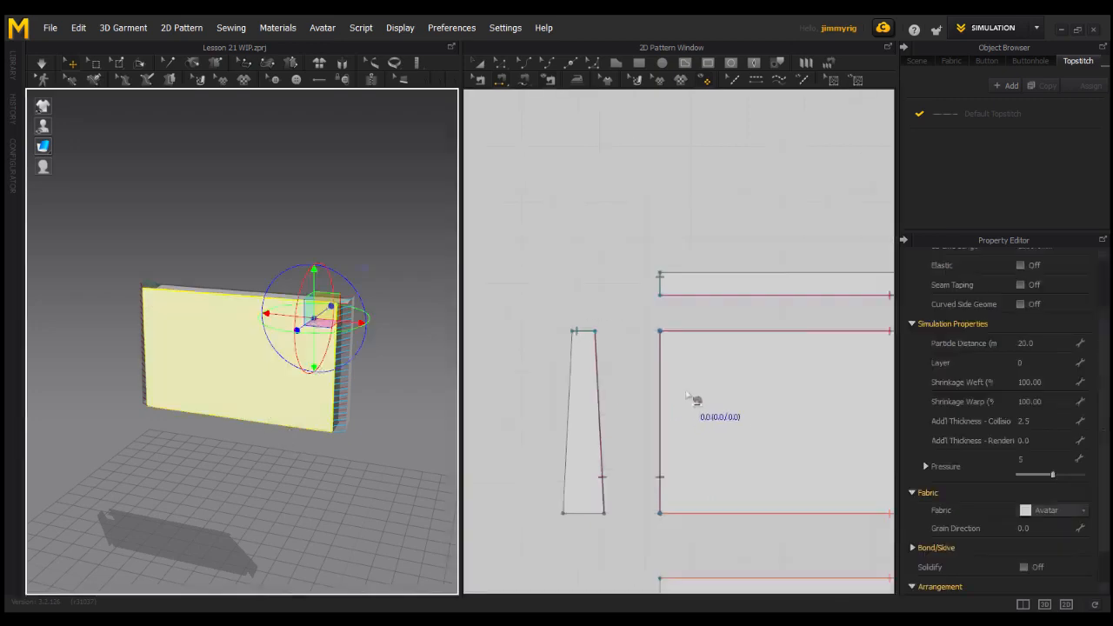
scroll(694, 399, down, 2)
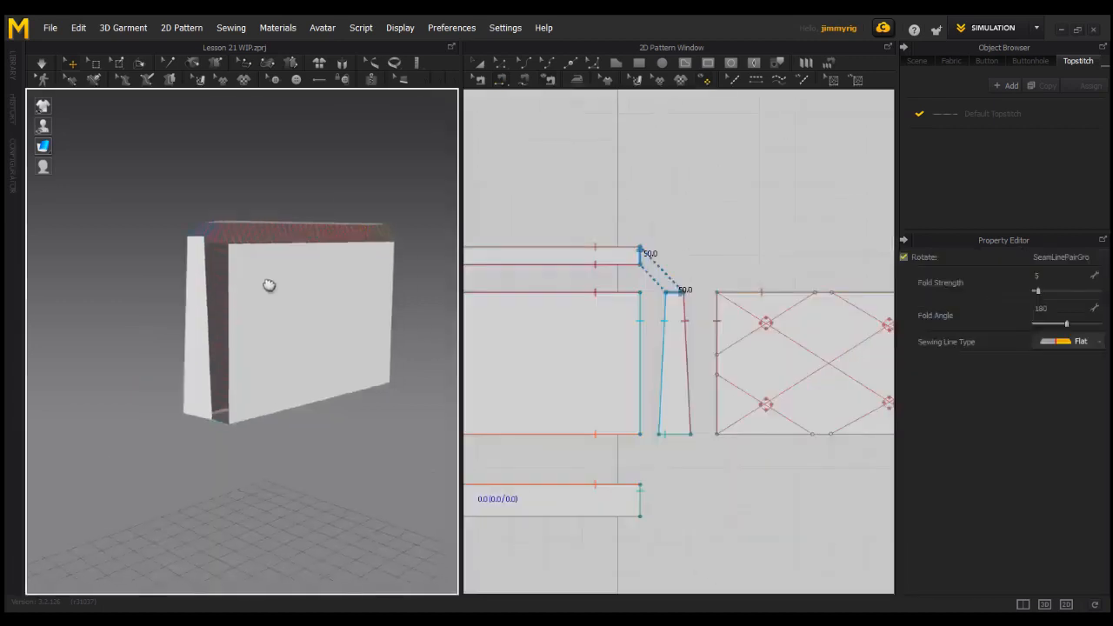
right_drag(269, 285, 264, 327)
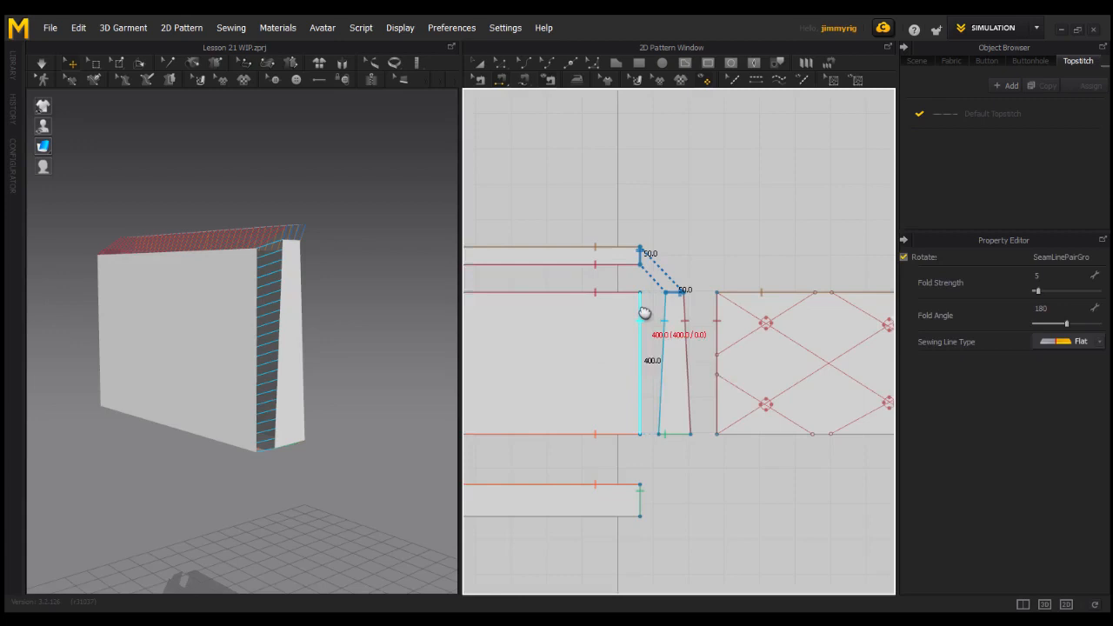
middle_drag(644, 312, 601, 320)
middle_drag(711, 322, 674, 337)
scroll(644, 376, down, 2)
scroll(648, 372, down, 4)
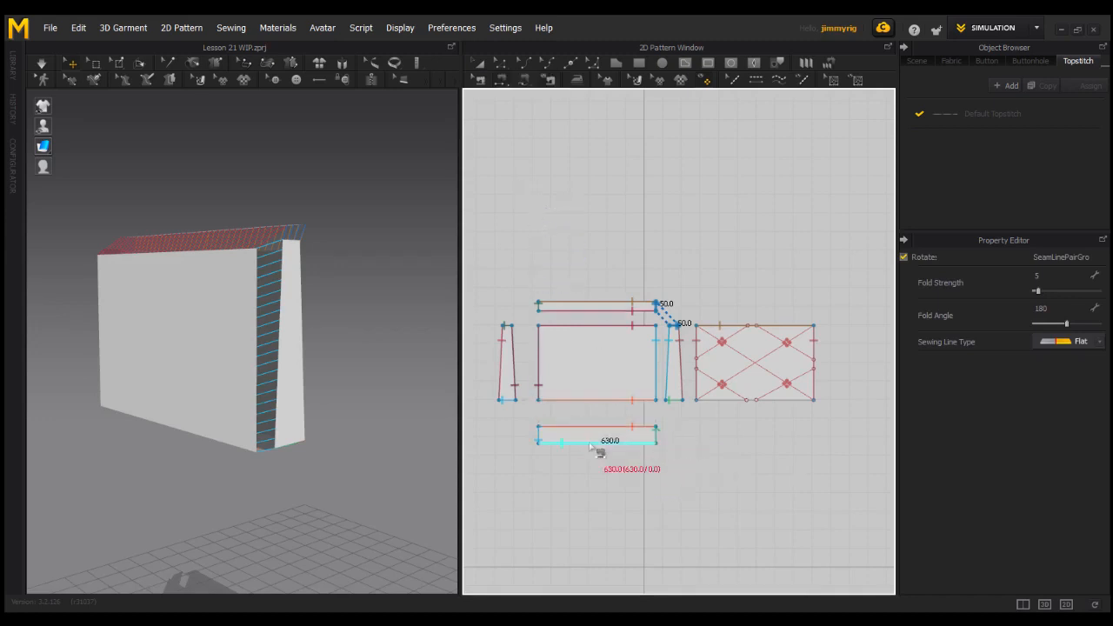
Freeze the lower strip panel.
click(476, 68)
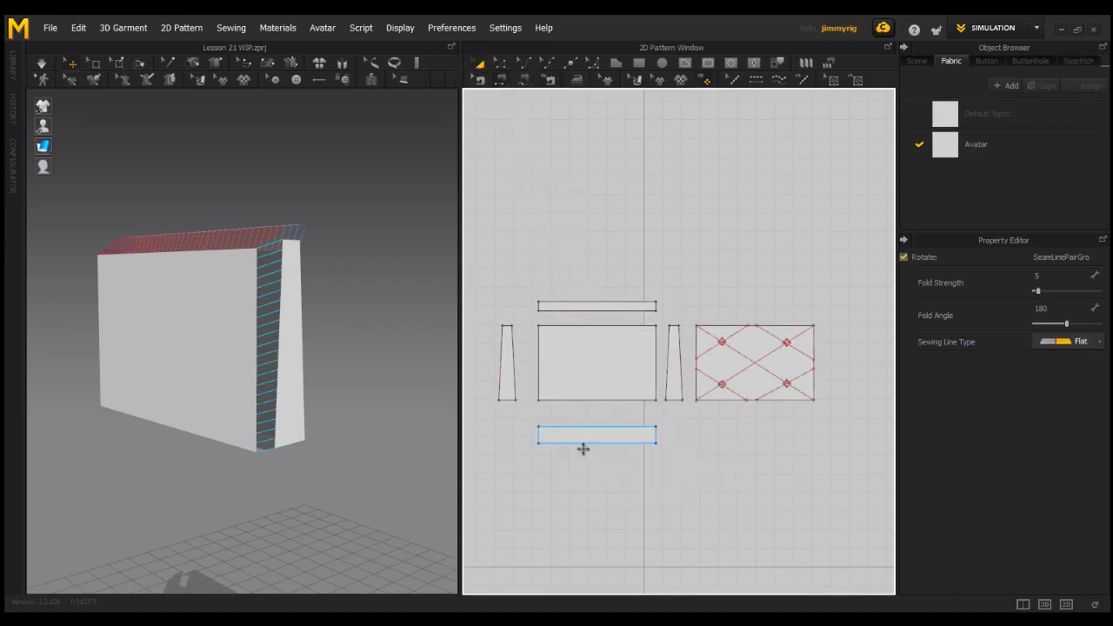
drag(521, 464, 689, 416)
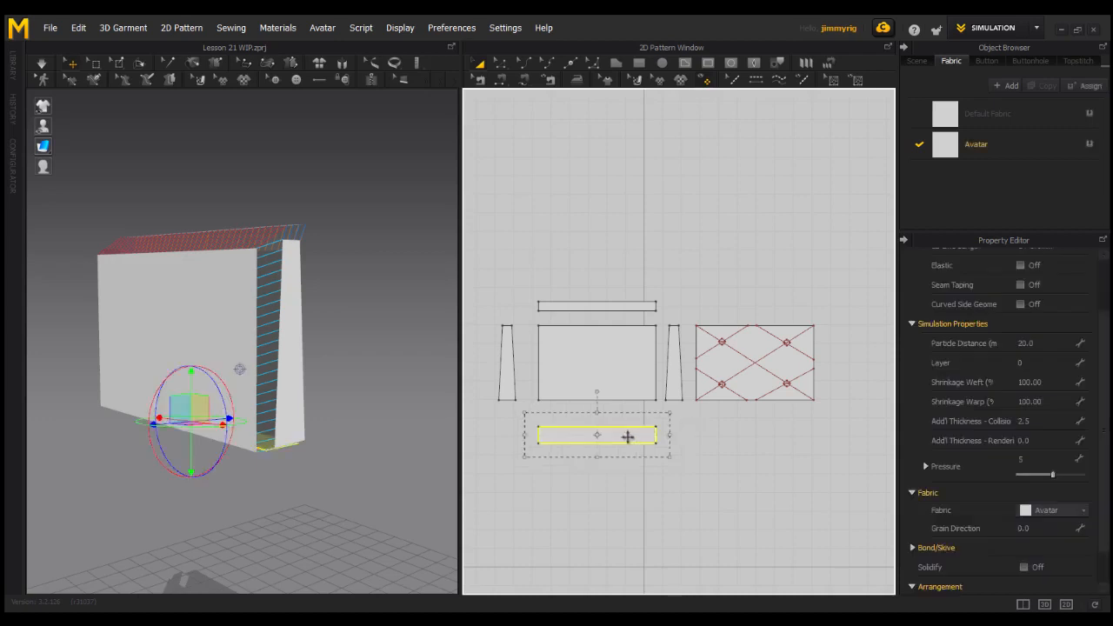
right_click(627, 436)
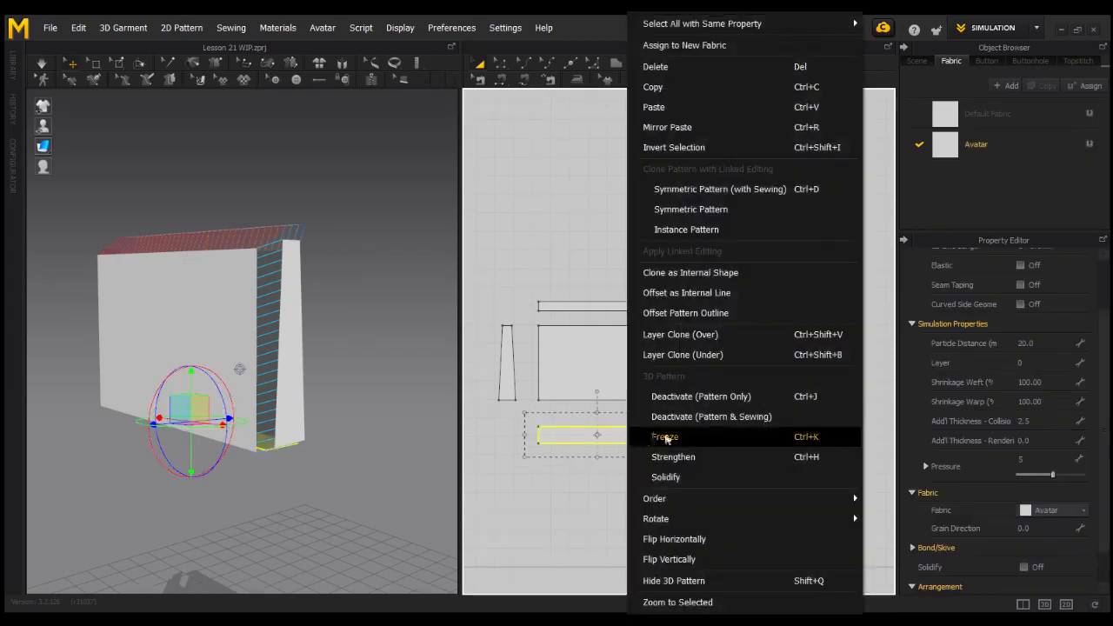
click(667, 438)
click(707, 423)
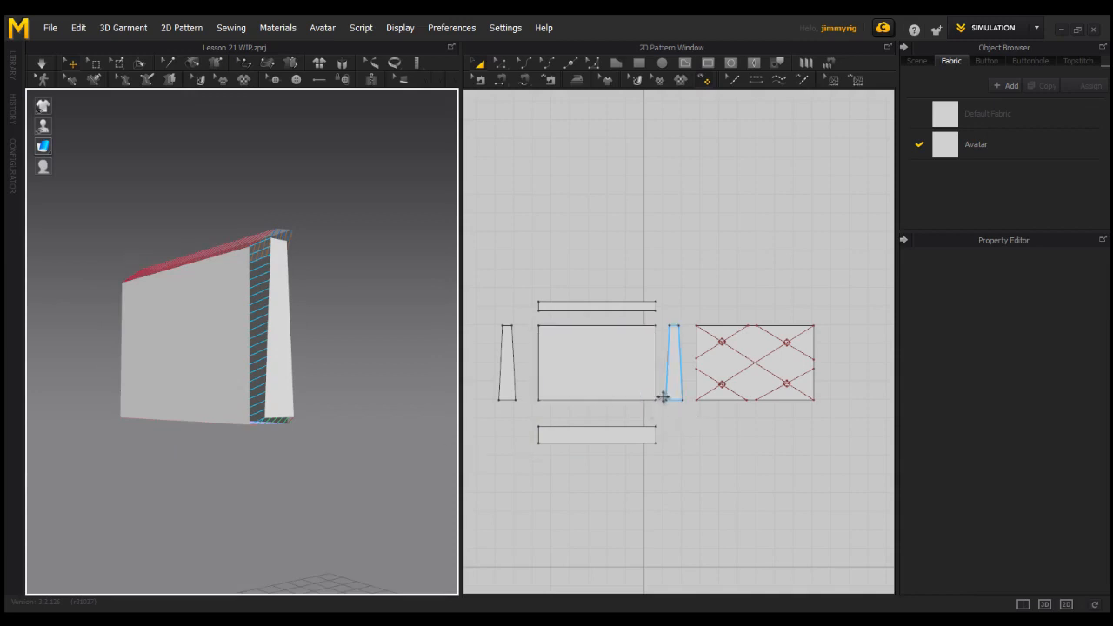
Start the simulation to pull the seams together and view the inflated cushion from its narrow side.
key(space)
right_drag(243, 354, 224, 379)
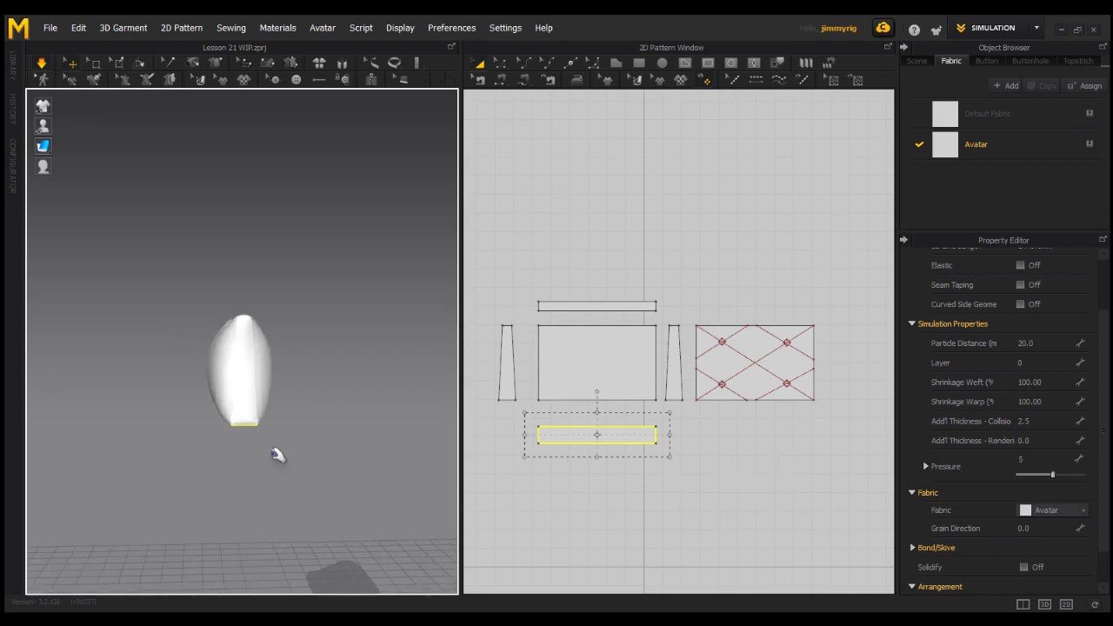
right_drag(270, 513, 320, 452)
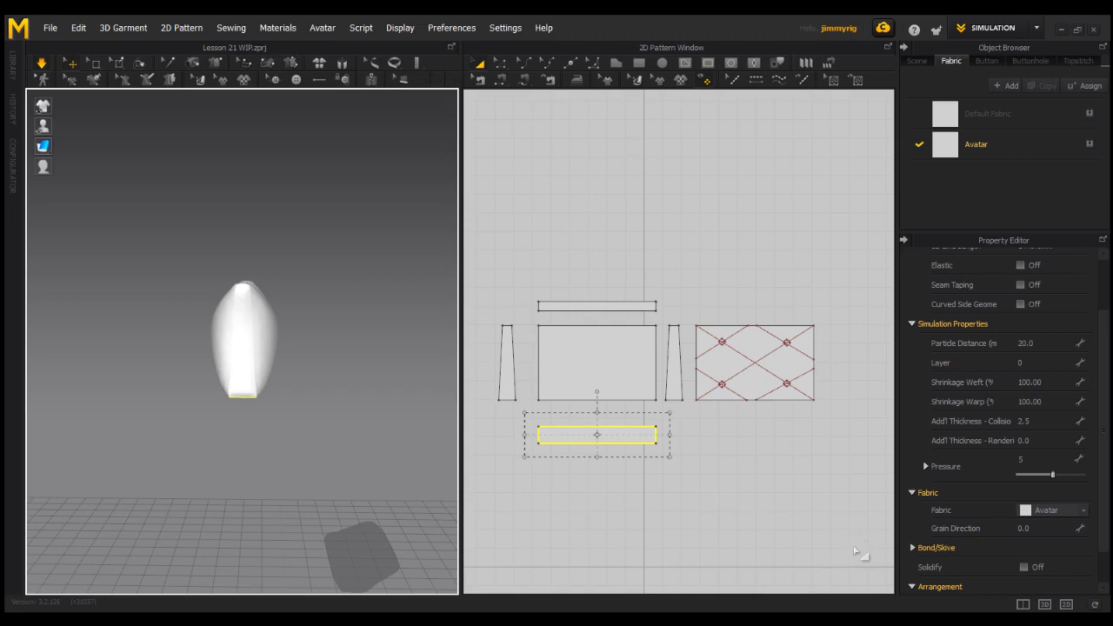
Select all the panels and set their pressure to -2 while the simulation runs.
click(737, 463)
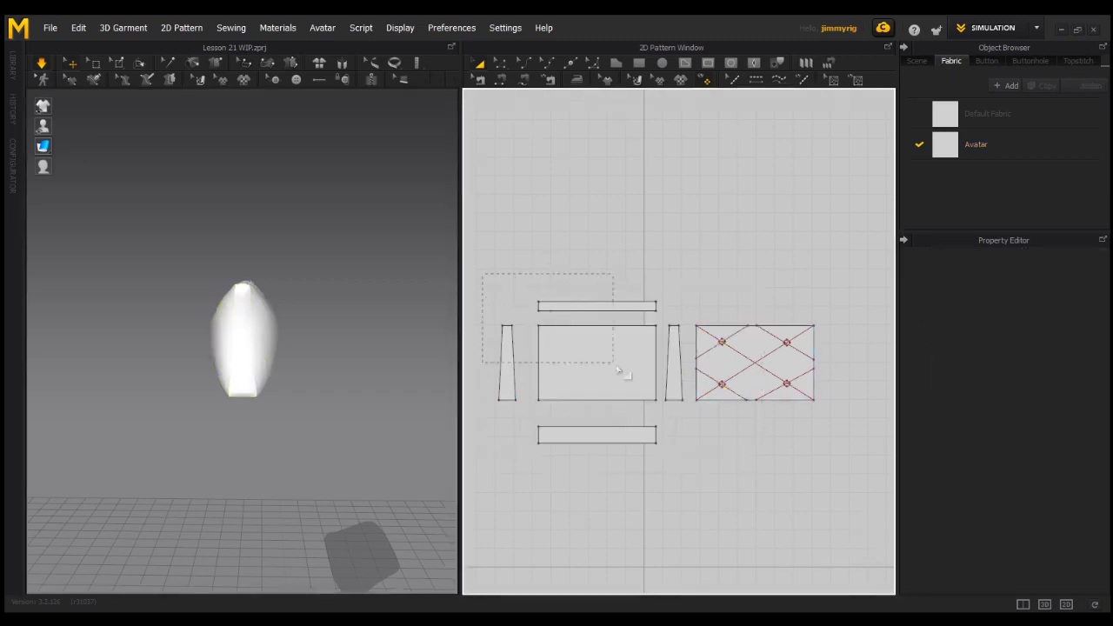
drag(816, 467, 824, 468)
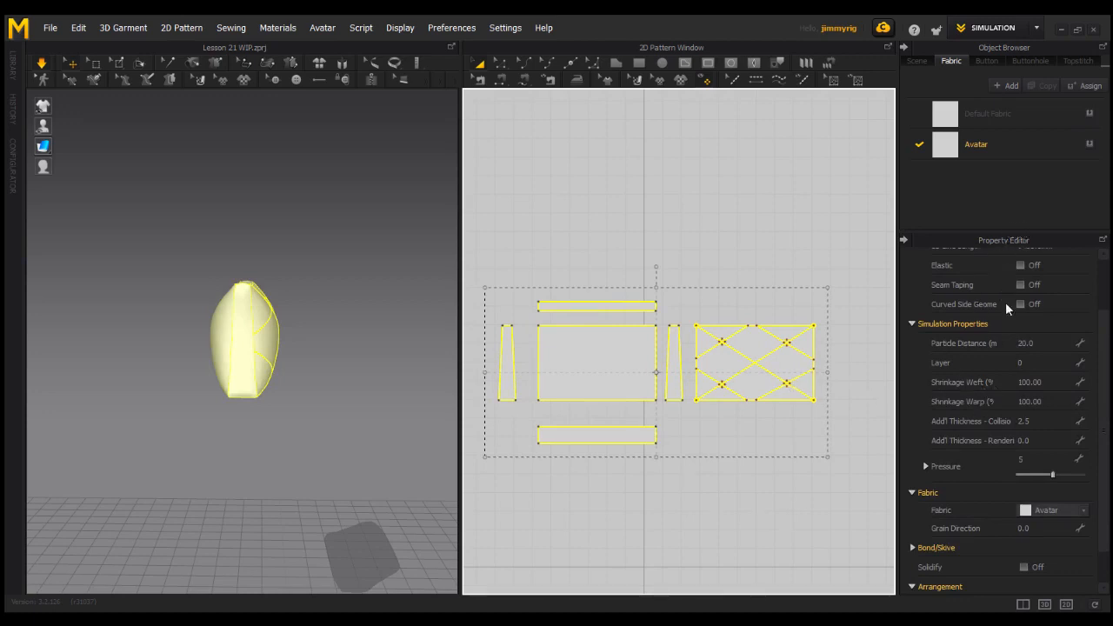
scroll(1000, 409, down, 2)
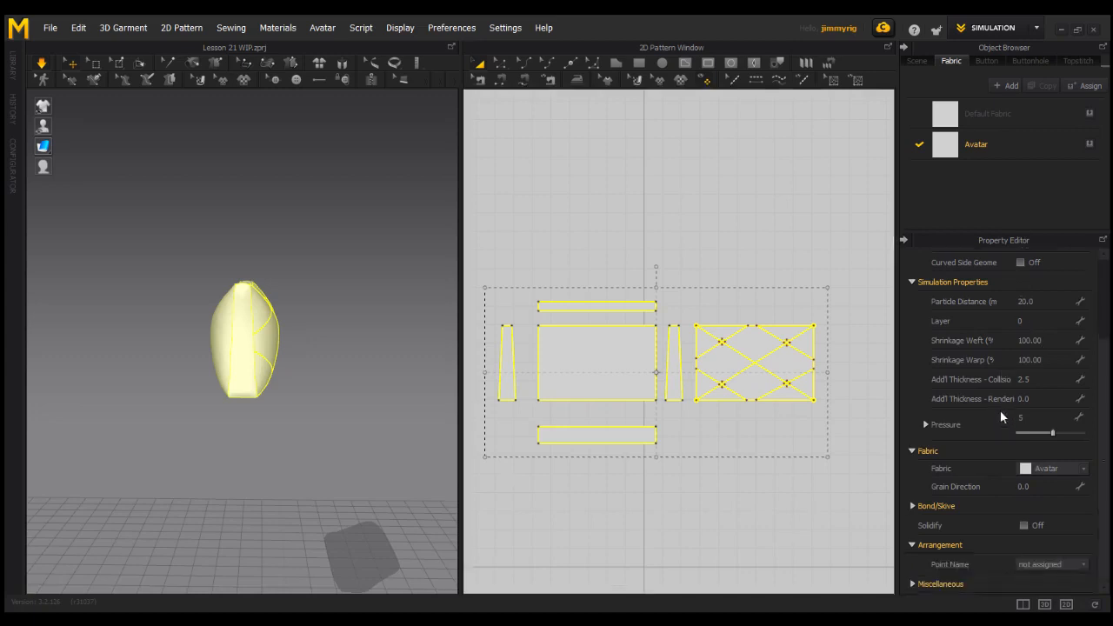
scroll(1000, 409, up, 2)
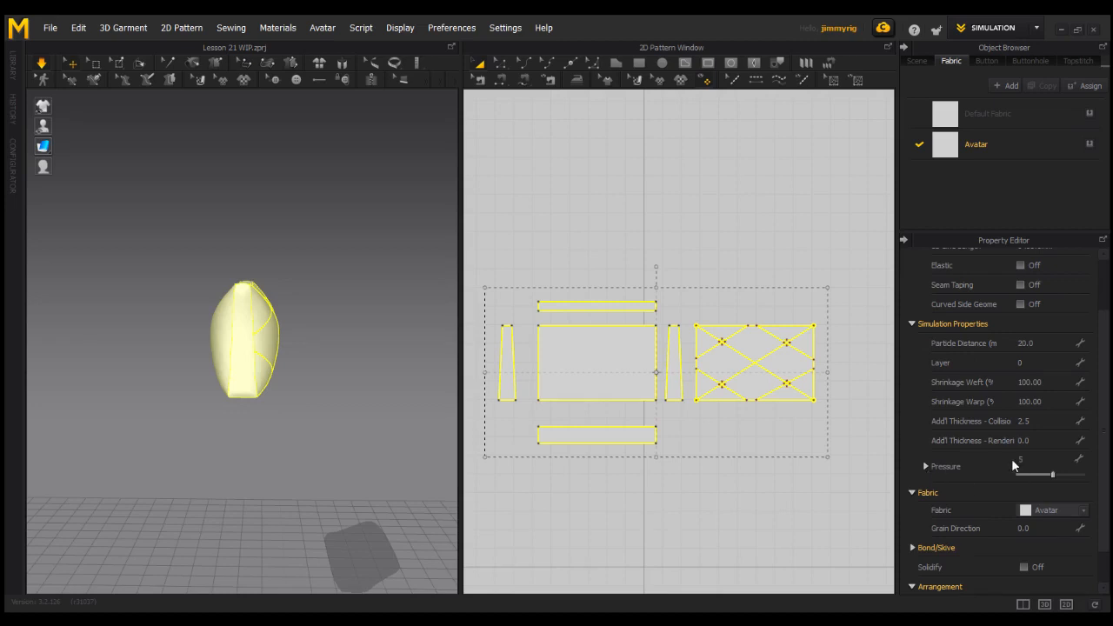
scroll(1008, 461, down, 1)
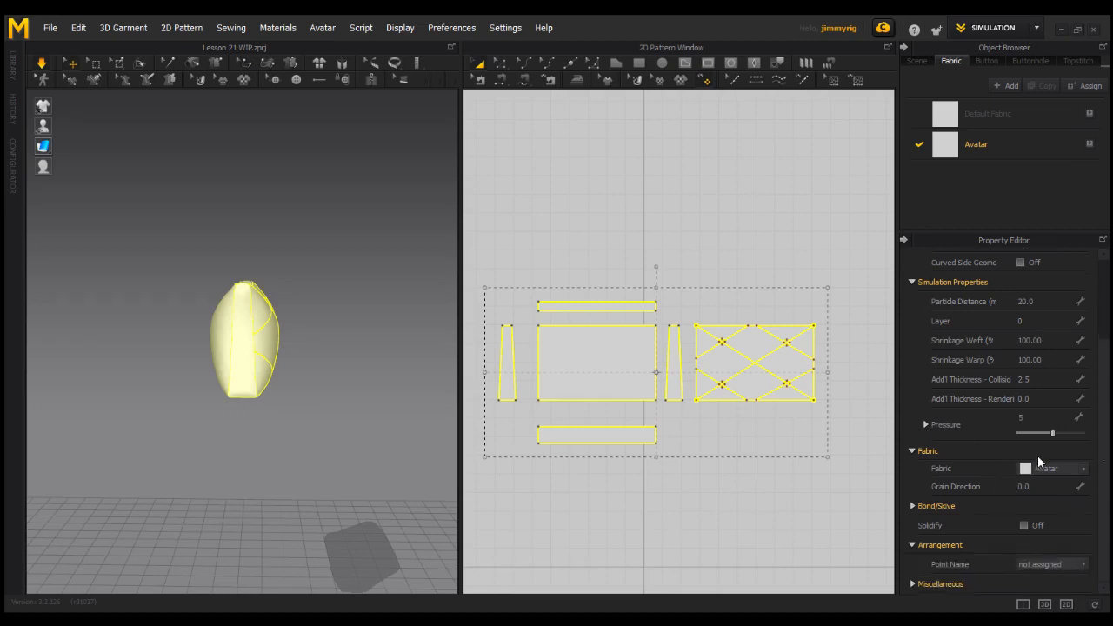
mouse_move(335, 432)
right_down()
mouse_move(350, 461)
mouse_move(337, 425)
right_up()
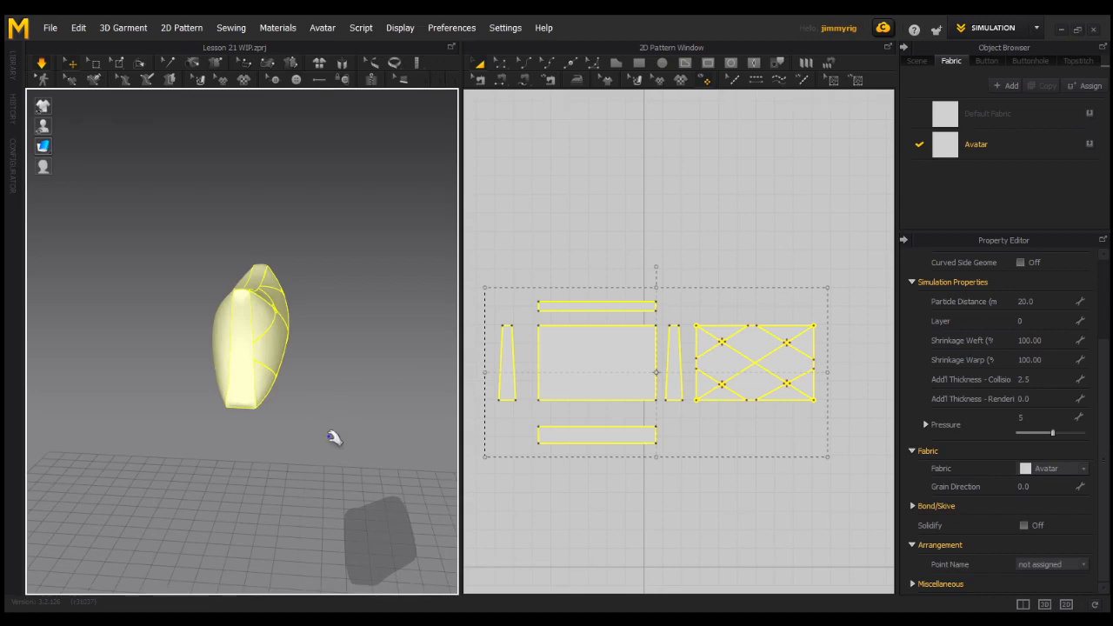
right_drag(310, 441, 294, 436)
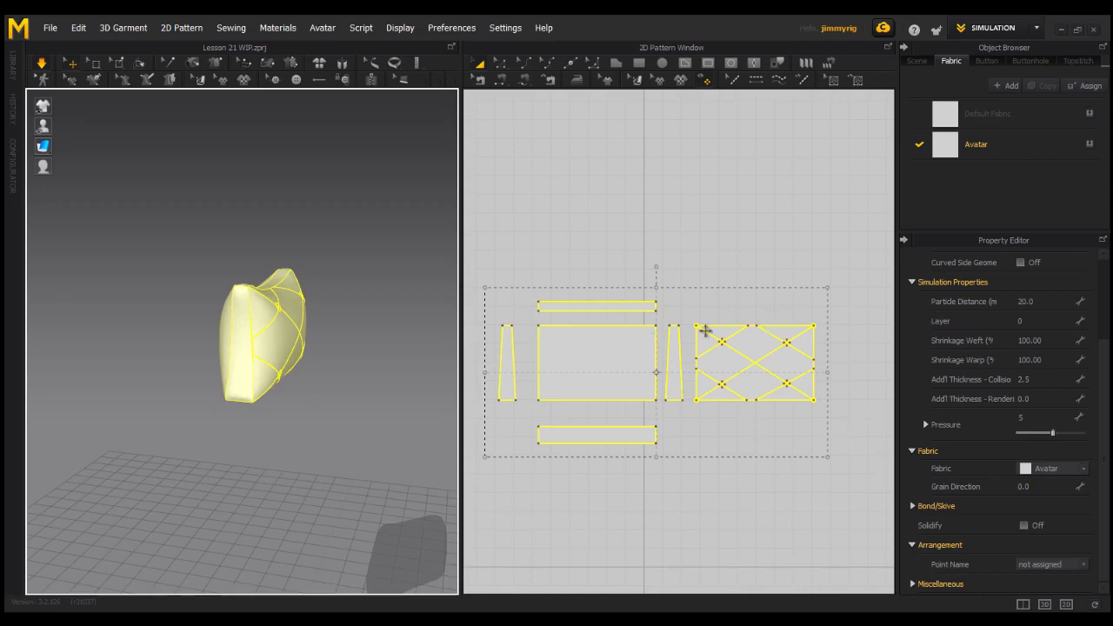
drag(1053, 434, 1048, 433)
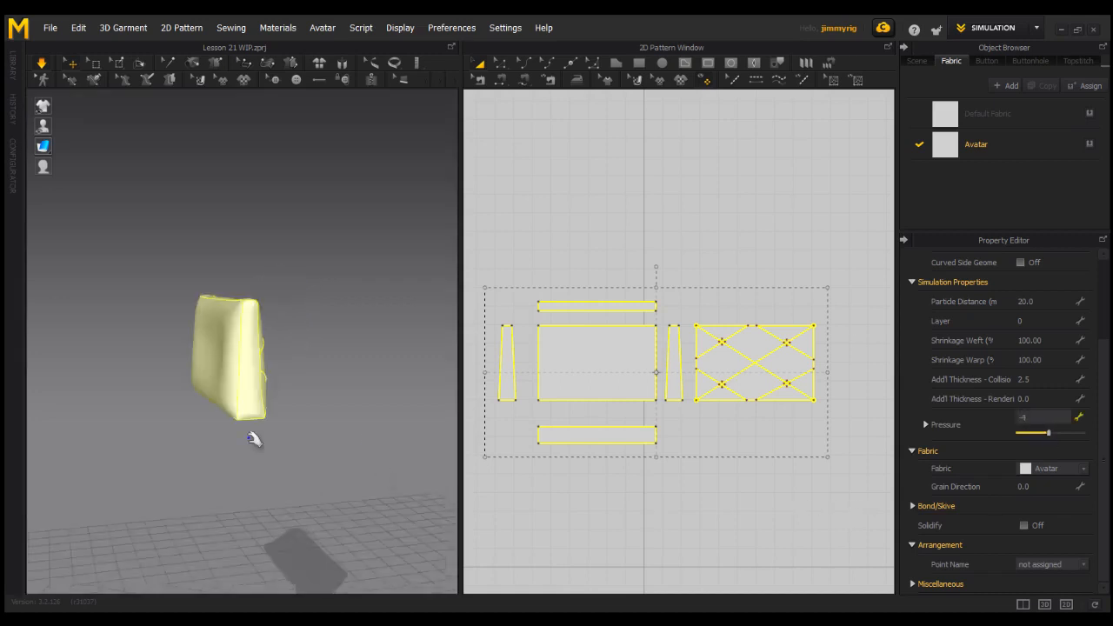
right_drag(232, 395, 229, 392)
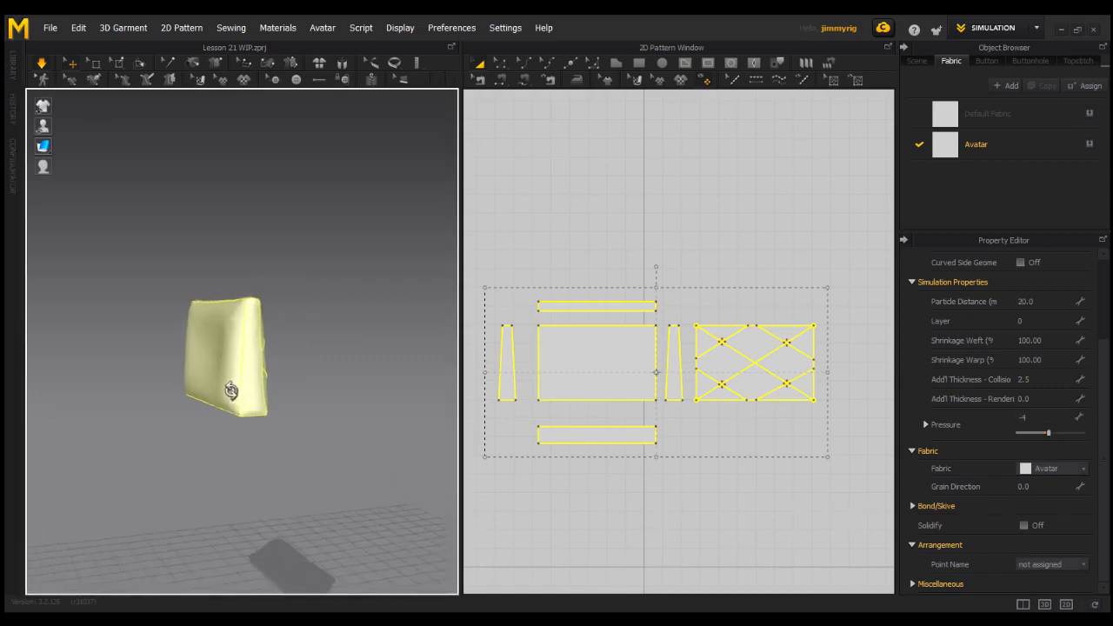
click(1049, 434)
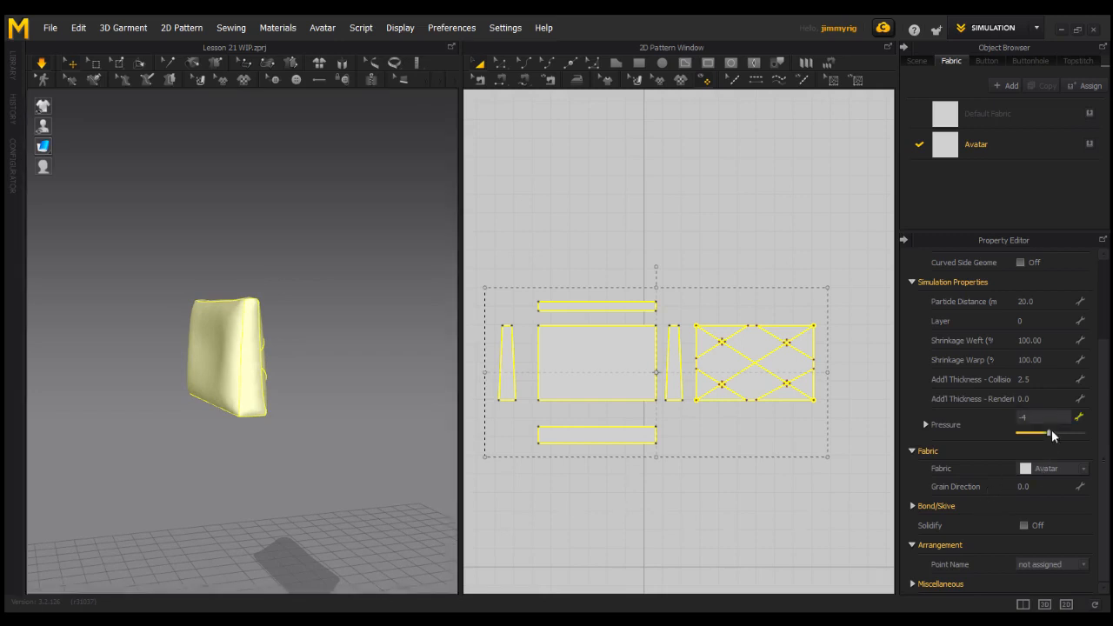
drag(1050, 431, 1051, 433)
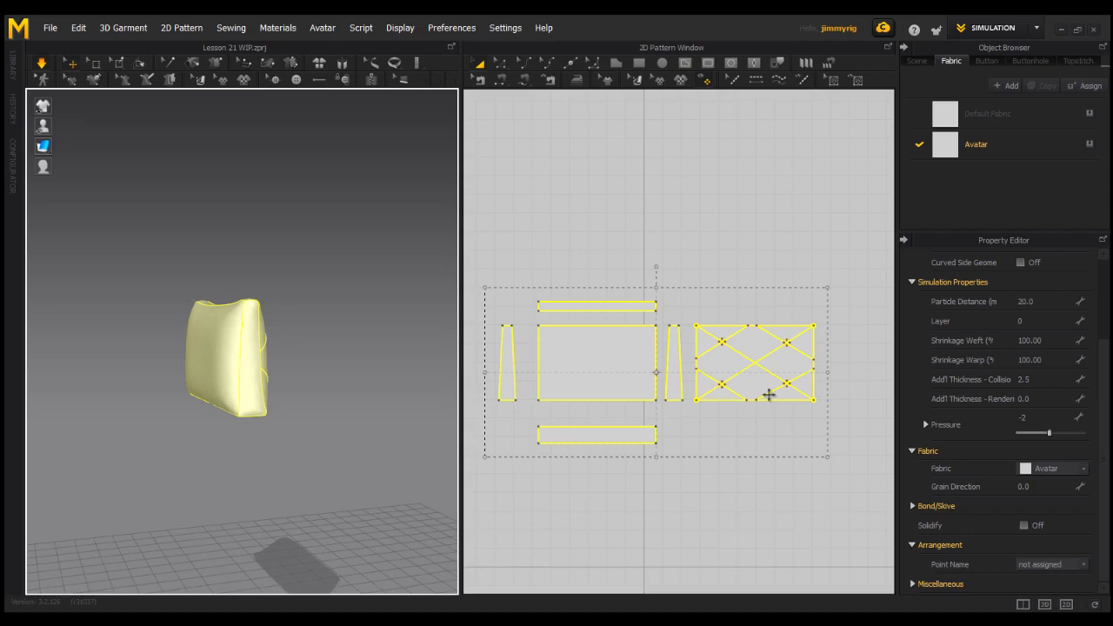
Stop the simulation and examine the cushion's tufted side.
key(space)
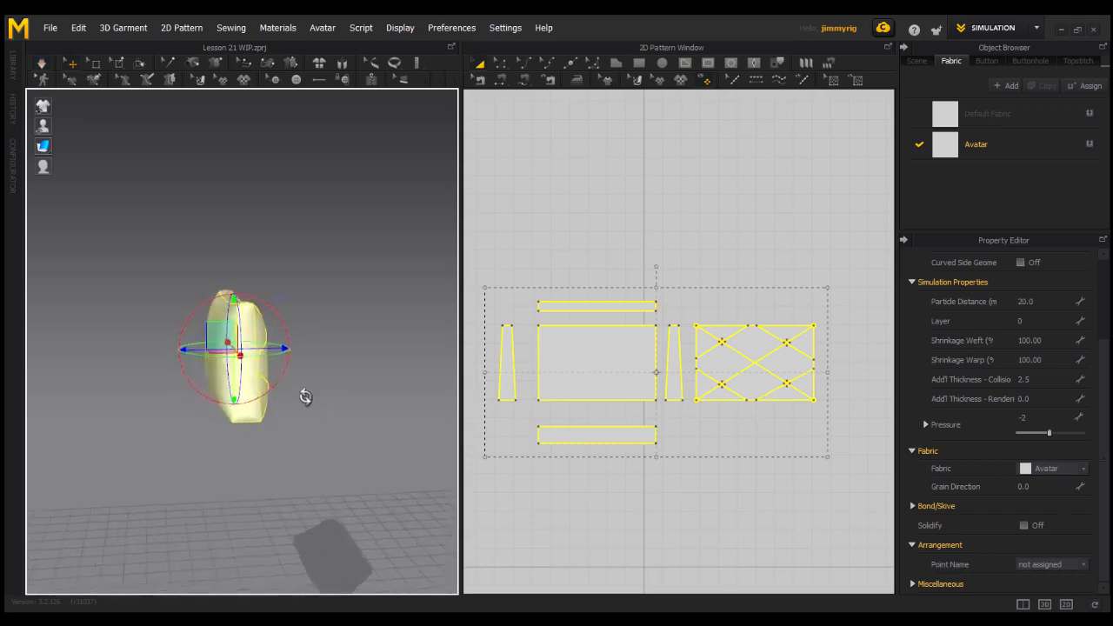
right_drag(323, 403, 297, 406)
middle_drag(352, 416, 340, 397)
right_drag(340, 398, 347, 447)
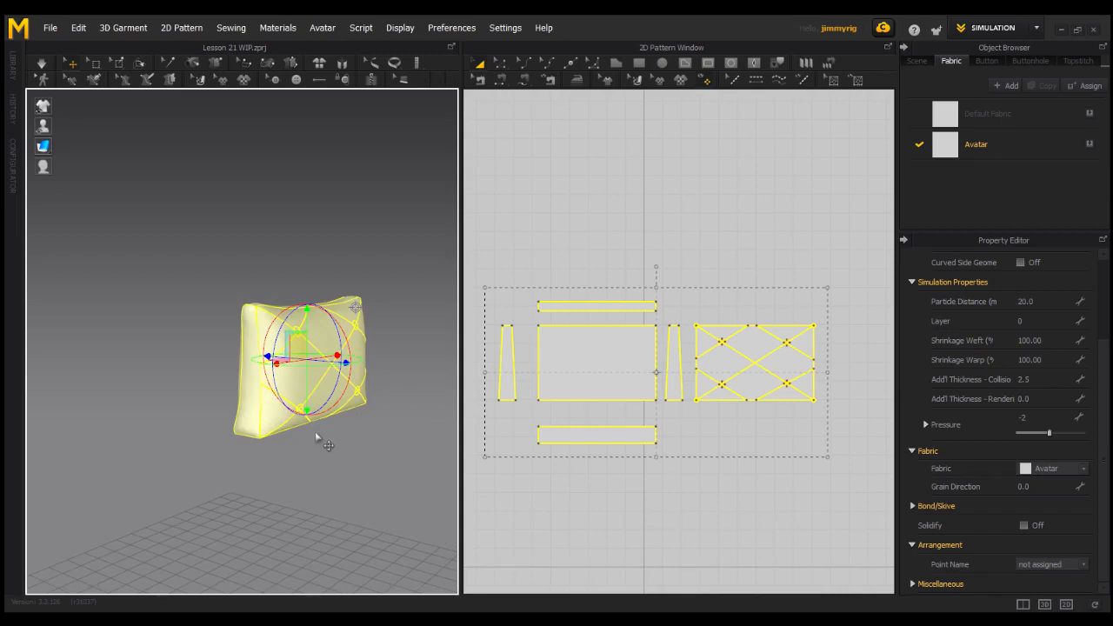
right_drag(345, 427, 313, 417)
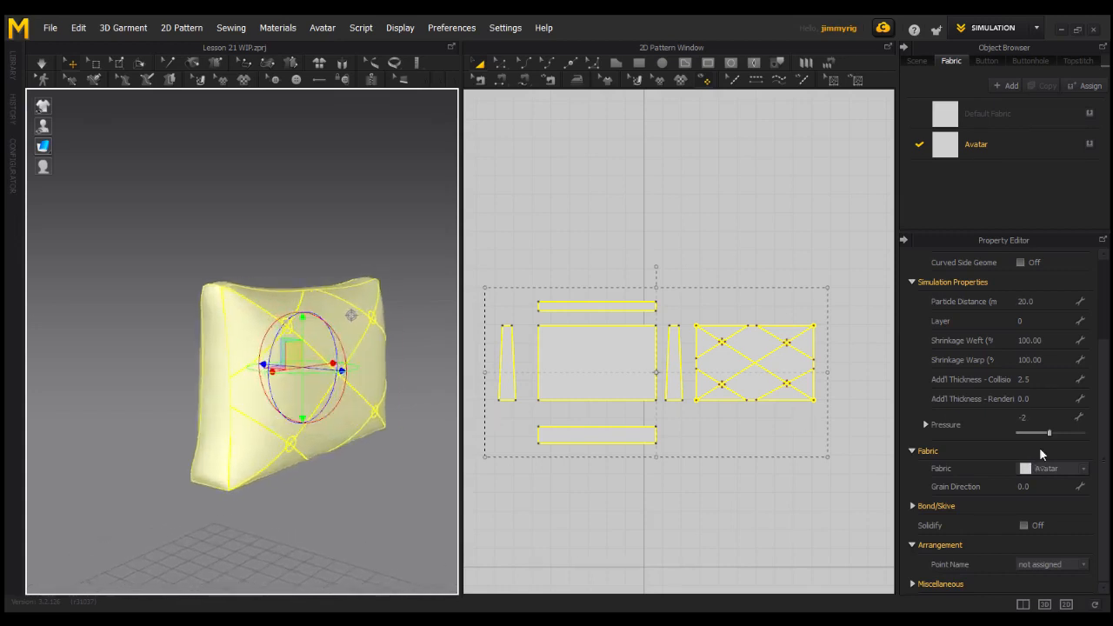
Set the pressure of all the selected panels to -7 and run the simulation briefly to reshape the cushion.
drag(1054, 429, 1052, 442)
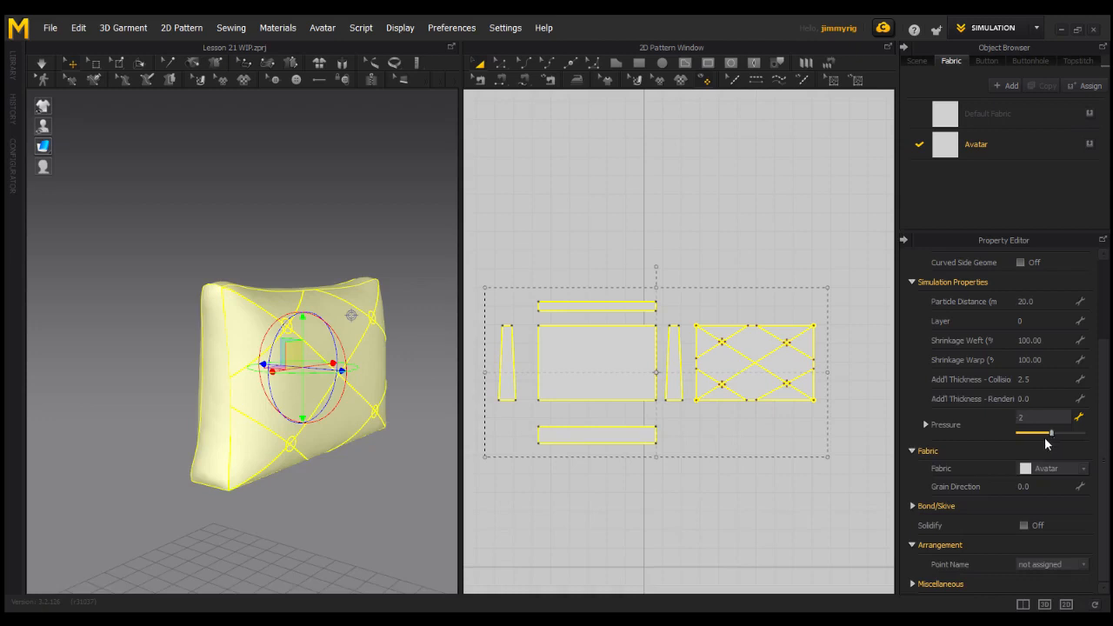
drag(1044, 445, 1042, 438)
key(space)
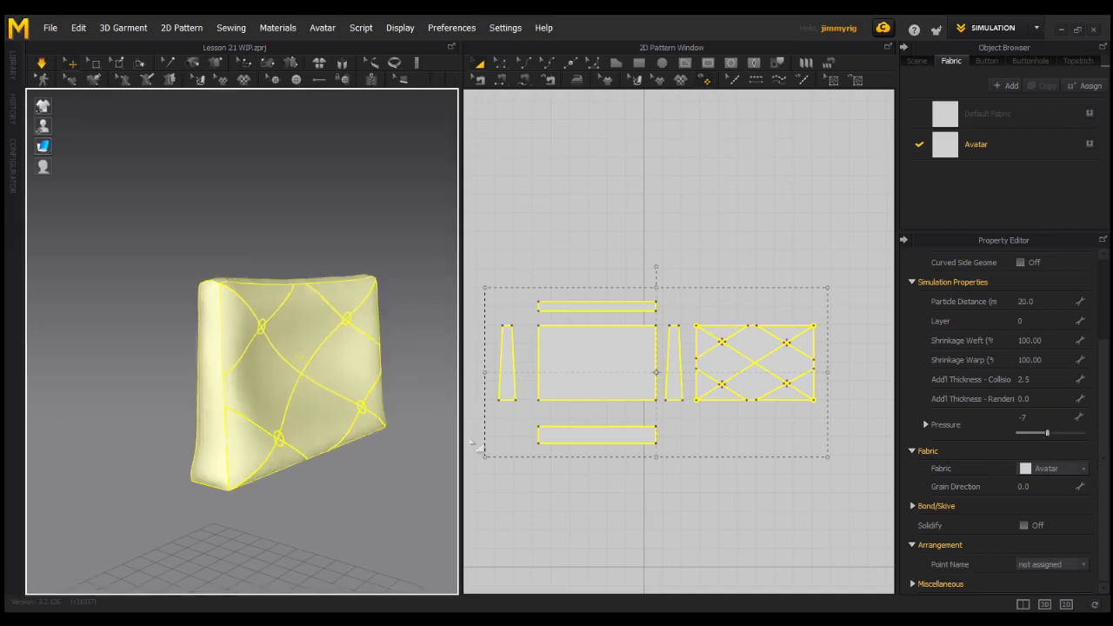
key(space)
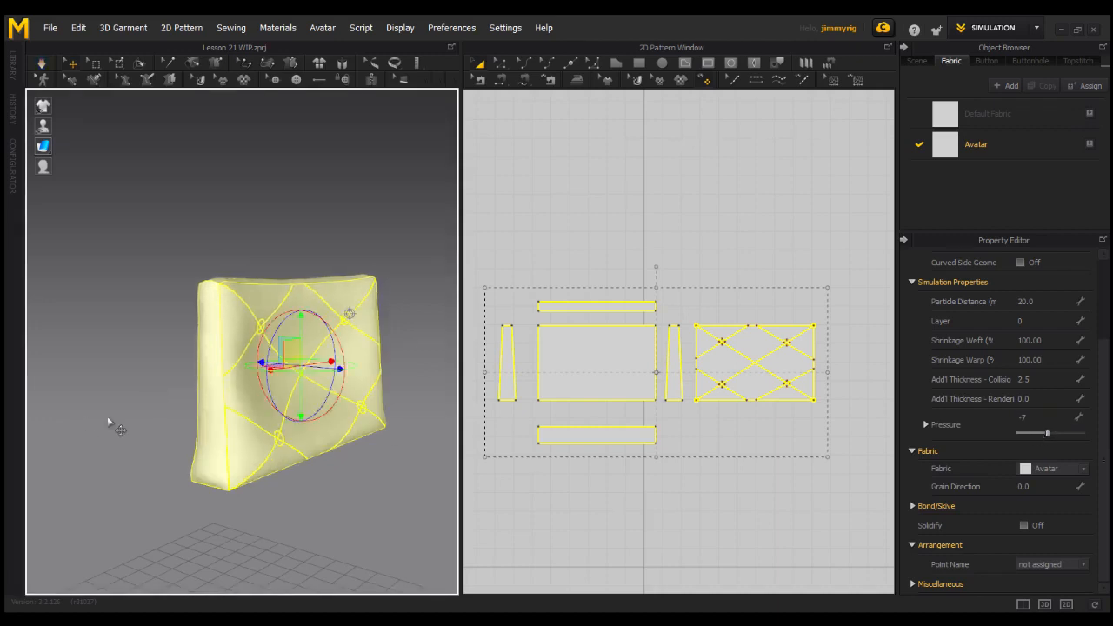
mouse_move(298, 410)
right_down()
mouse_move(281, 406)
mouse_move(300, 422)
mouse_move(288, 401)
right_up()
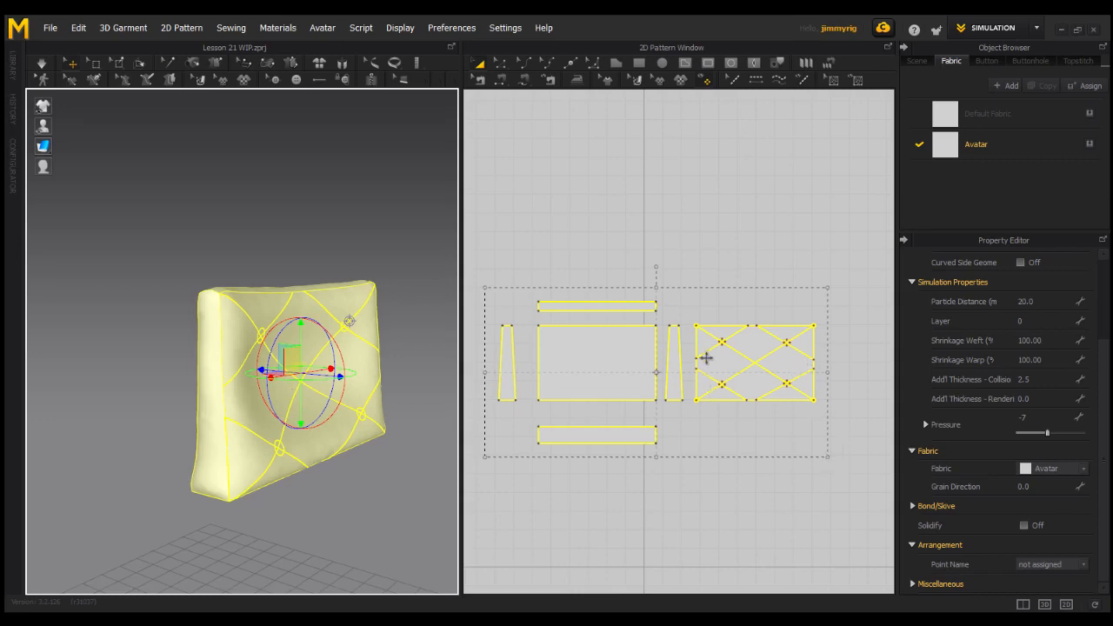
Freeze the four remaining cushion sides and the tufted front, selecting every panel except the lower strip.
middle_drag(707, 348, 700, 351)
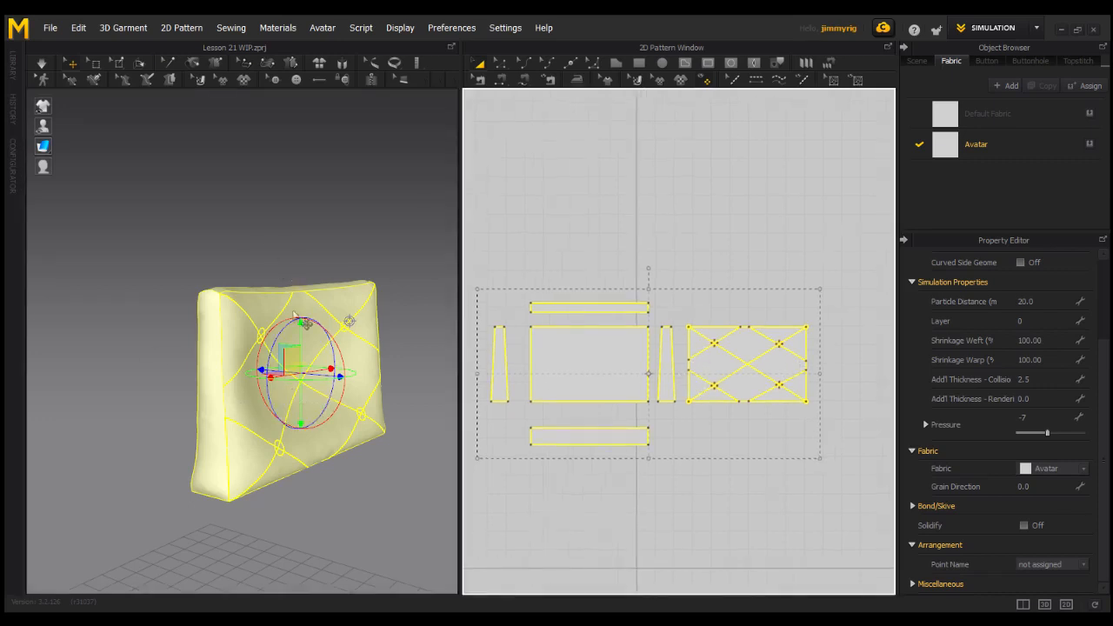
click(327, 380)
right_drag(327, 380, 351, 353)
click(429, 353)
drag(477, 276, 514, 307)
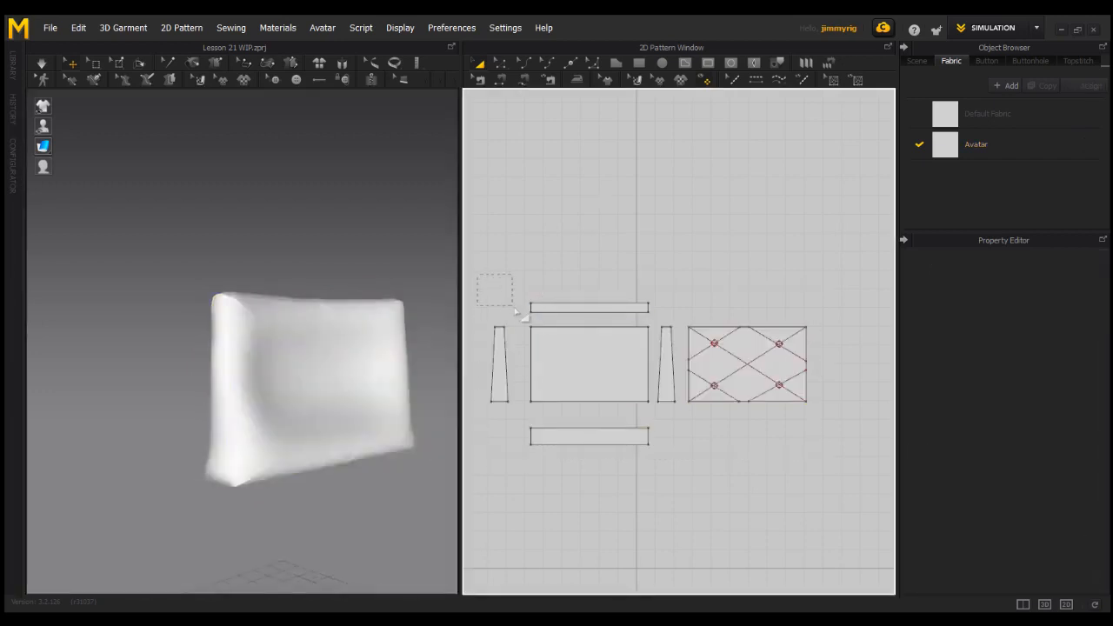
drag(874, 468, 877, 417)
right_click(663, 360)
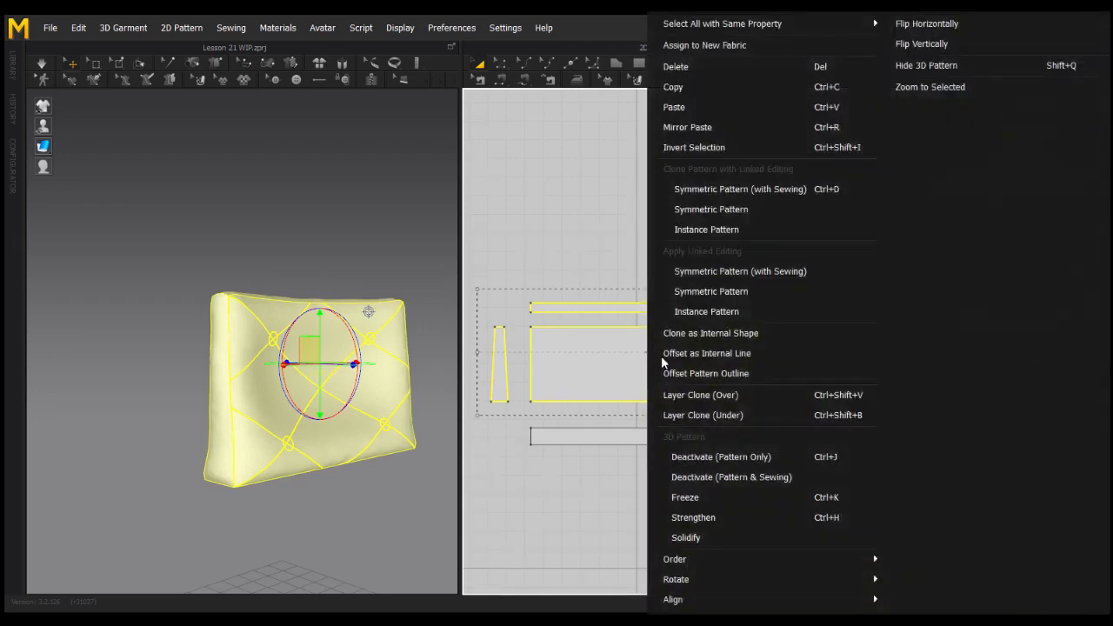
click(705, 497)
click(328, 445)
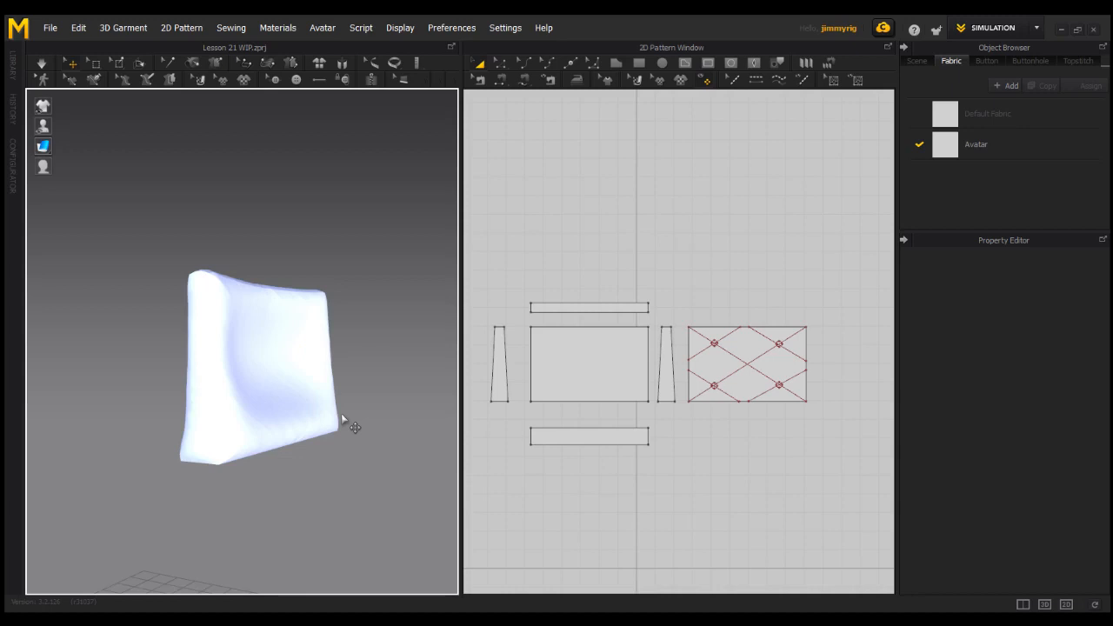
mouse_move(316, 435)
right_down()
mouse_move(356, 422)
mouse_move(323, 430)
right_up()
middle_drag(324, 430, 342, 432)
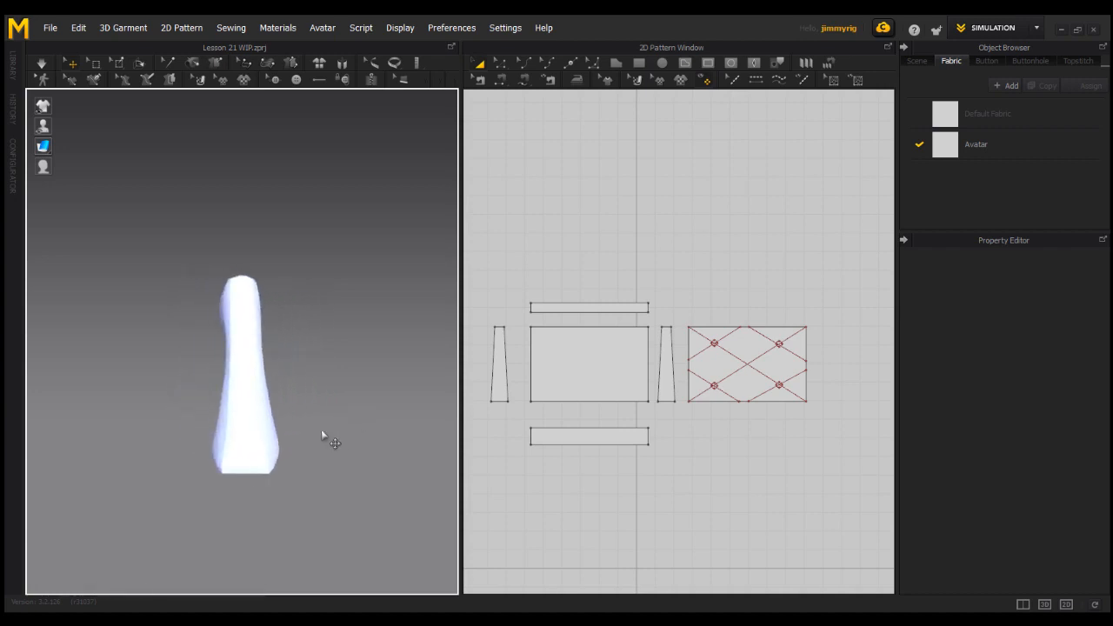
right_drag(233, 437, 300, 422)
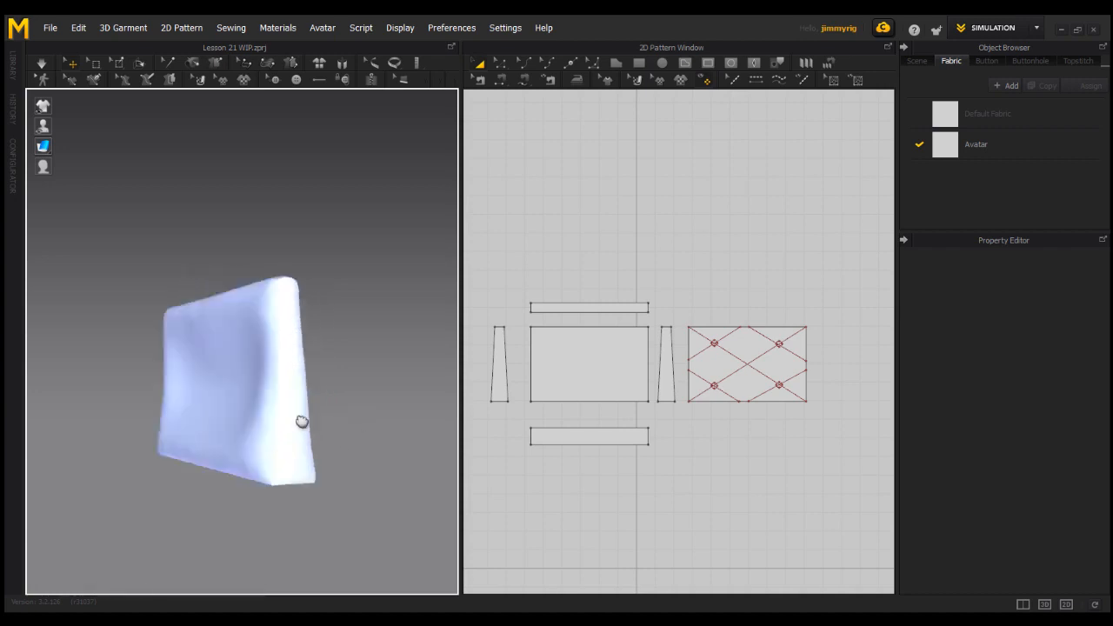